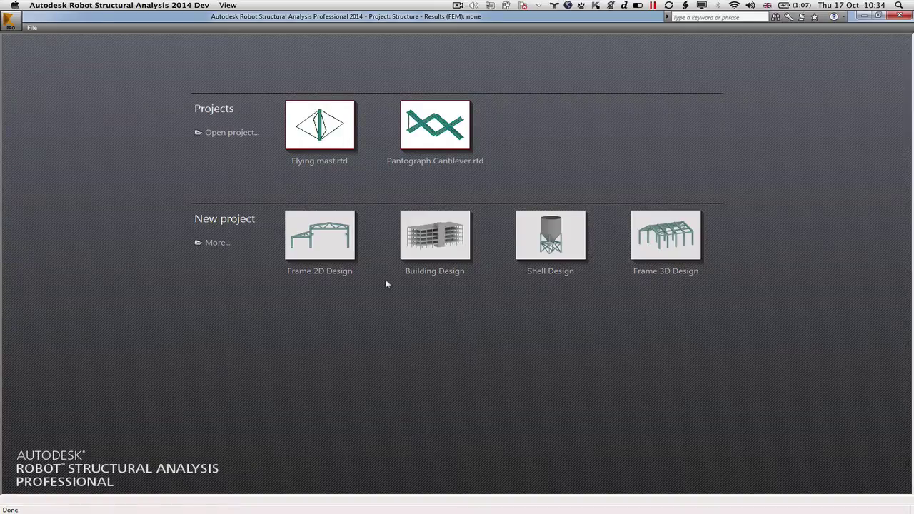
# Step: Start a new Frame 2D Design project from the start page's New project thumbnails
pyautogui.click(337, 234)
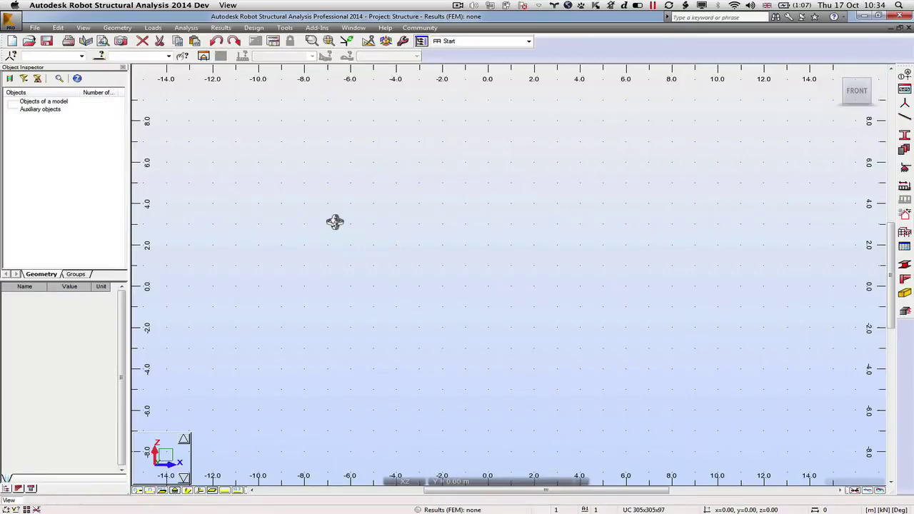
# Step: Switch to the Nodes layout and enter nodes 1–3 at (0,0), (2,2) and (4,4) m
pyautogui.click(512, 42)
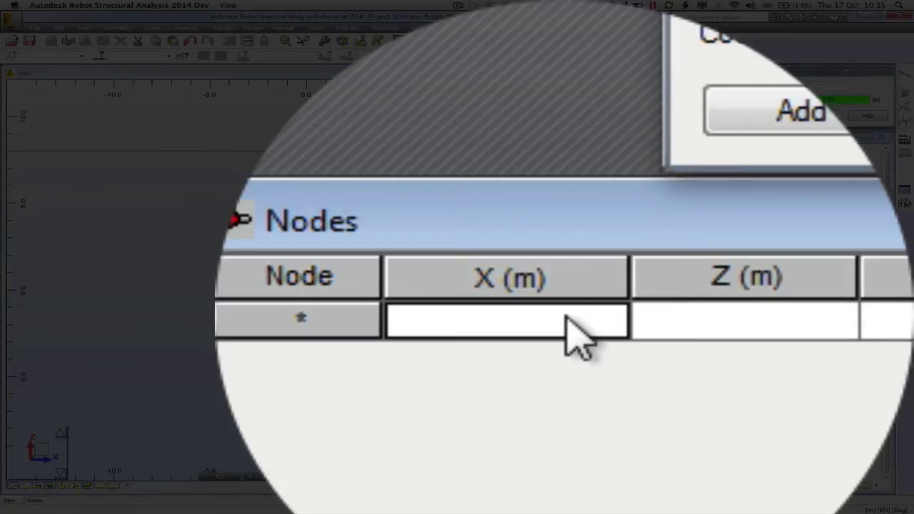
pyautogui.write('0')
pyautogui.press('Tab')
pyautogui.write('0')
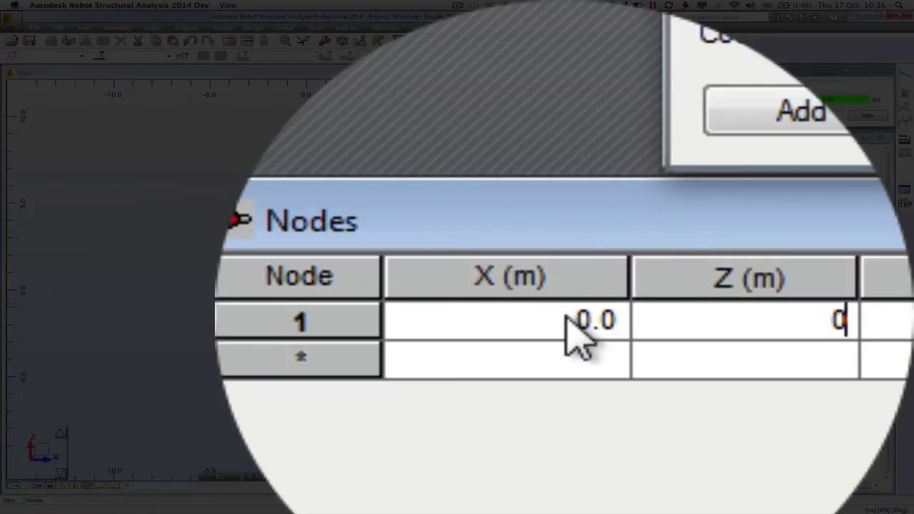
pyautogui.press('Tab')
pyautogui.press('Return')
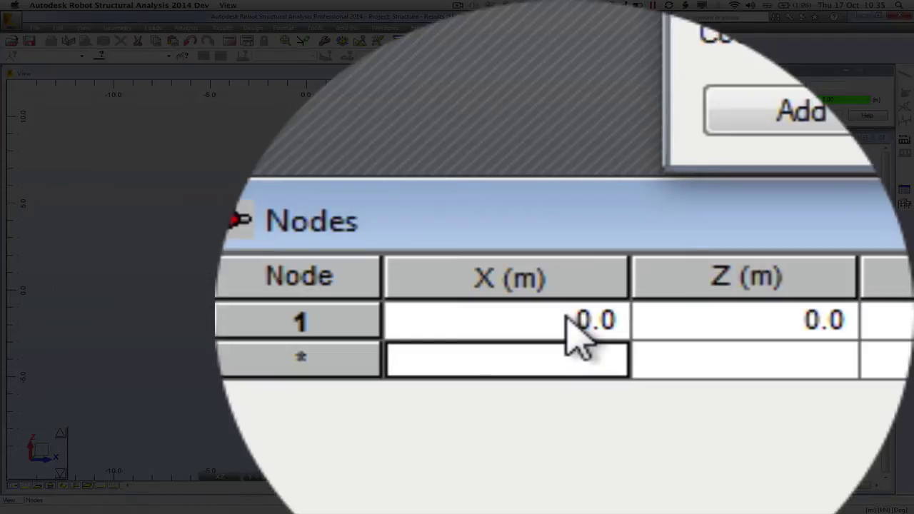
pyautogui.write('2')
pyautogui.press('Tab')
pyautogui.write('2')
pyautogui.press('Tab')
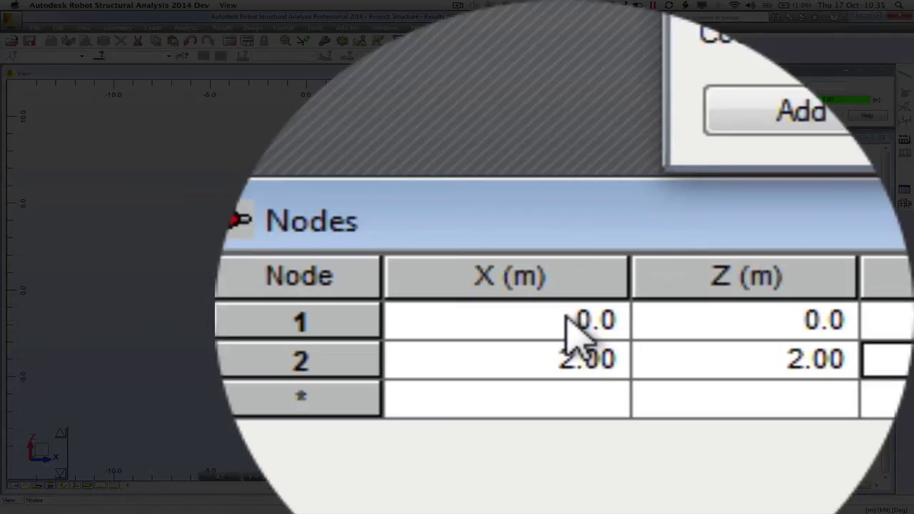
pyautogui.press('Return')
pyautogui.write('4')
pyautogui.press('Tab')
# Step: Enter nodes 4–6 at (0,4), (2,2) and (4,0) m in the Nodes table
pyautogui.write('4')
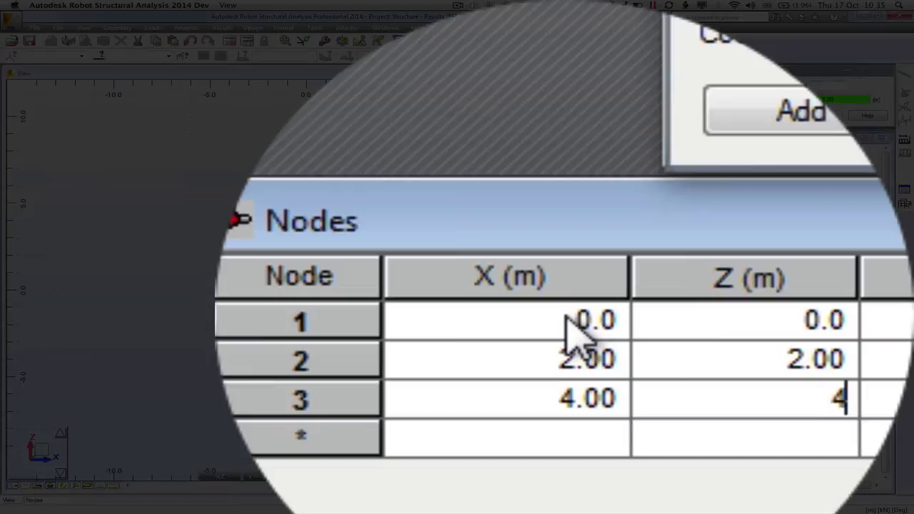
pyautogui.press('Tab')
pyautogui.press('Return')
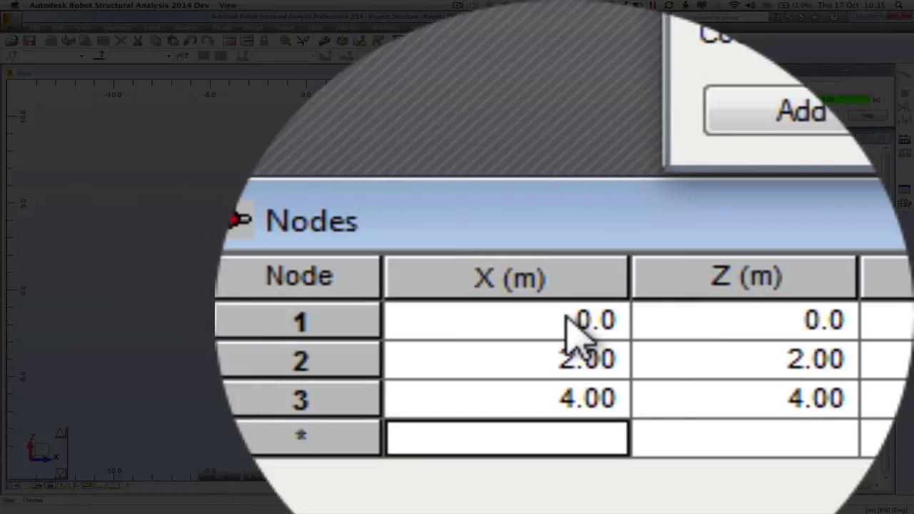
pyautogui.write('0')
pyautogui.press('Tab')
pyautogui.write('4')
pyautogui.press('Tab')
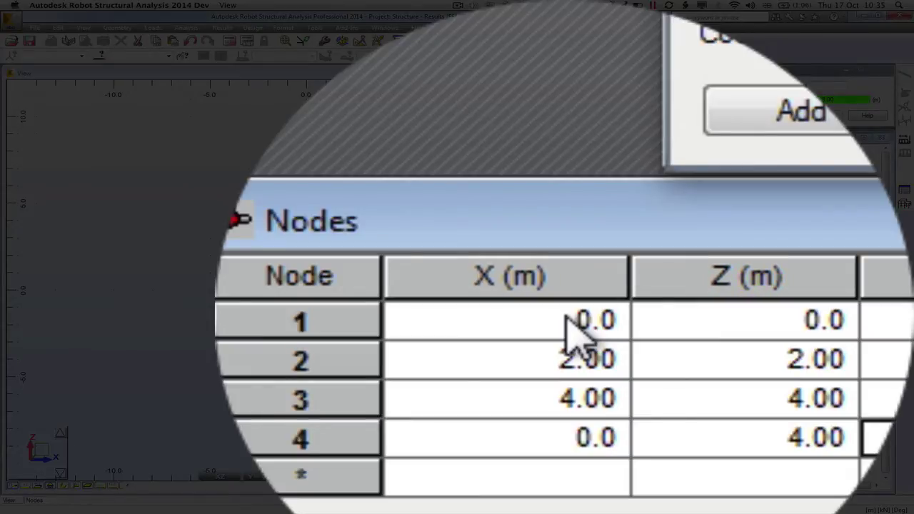
pyautogui.press('Return')
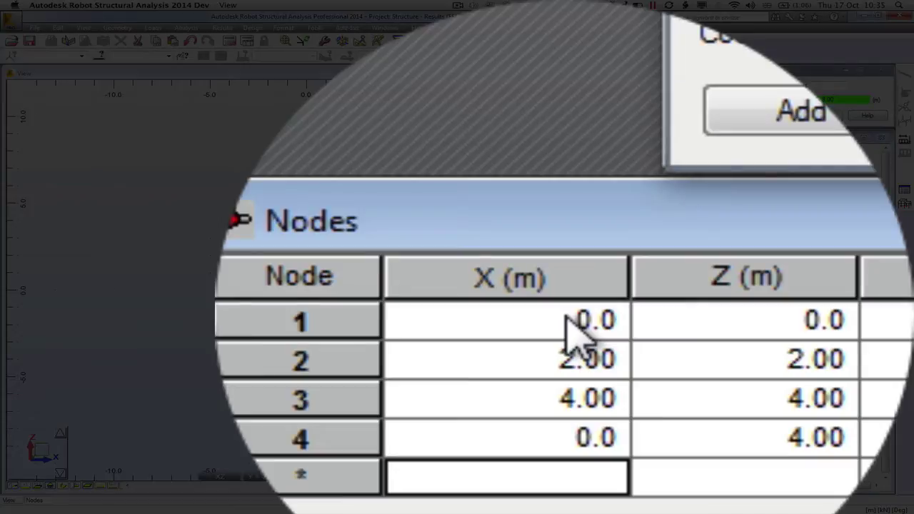
pyautogui.write('2')
pyautogui.press('Tab')
pyautogui.write('2')
pyautogui.press('Tab')
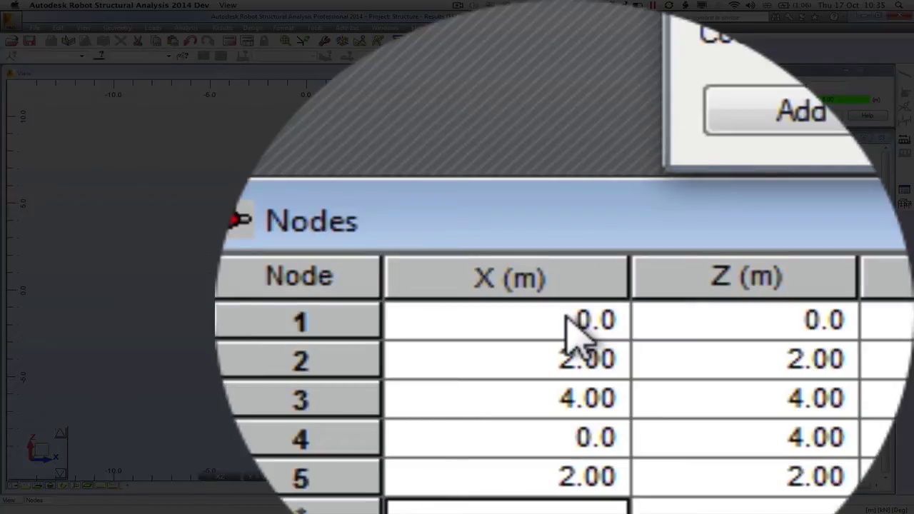
pyautogui.write('4')
pyautogui.press('Tab')
pyautogui.write('0')
pyautogui.press('Tab')
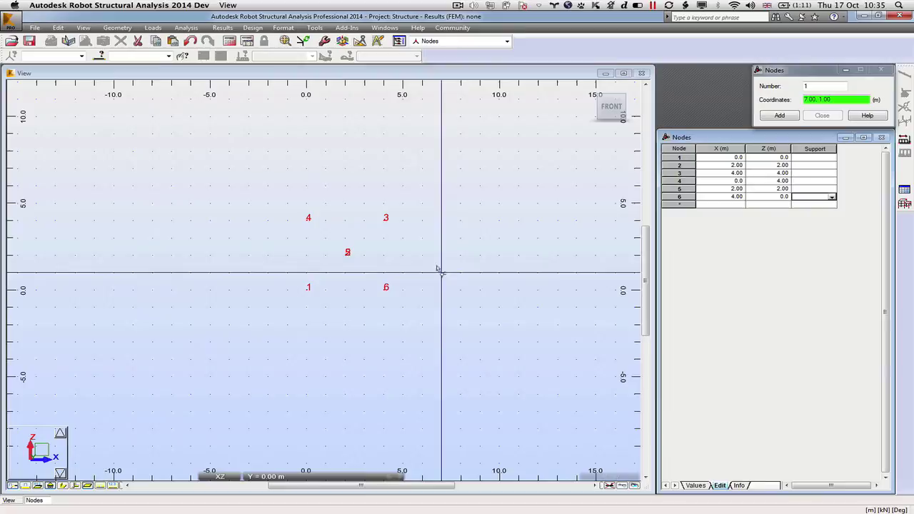
# Step: Set the Support cell of node rows 1 and 6 to Pinned
pyautogui.click(816, 157)
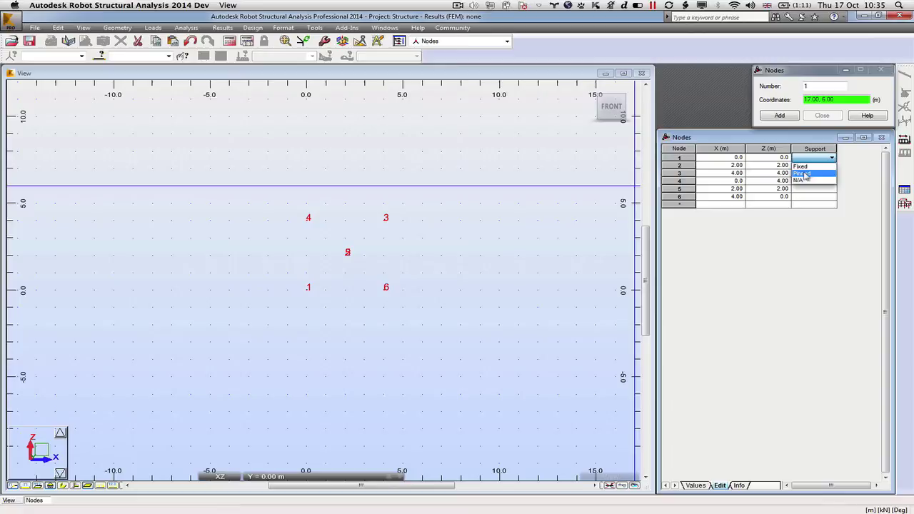
pyautogui.click(805, 175)
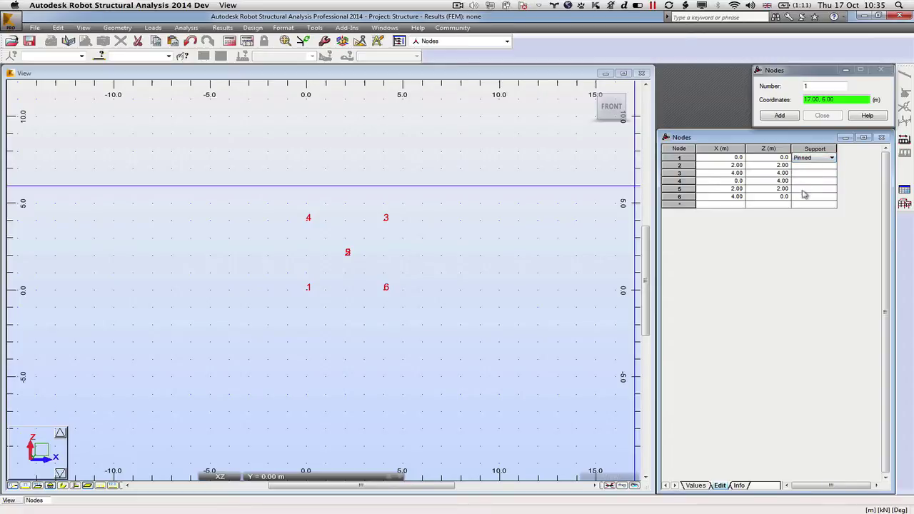
pyautogui.click(803, 197)
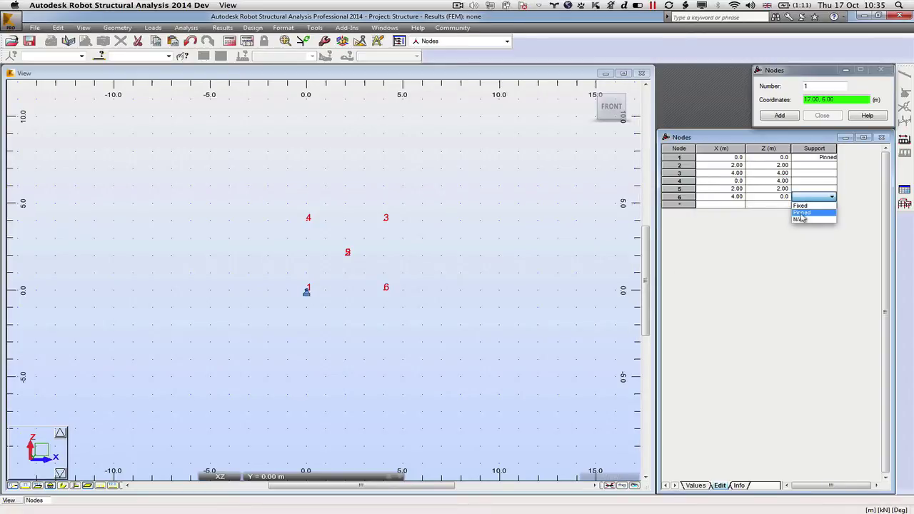
pyautogui.click(802, 216)
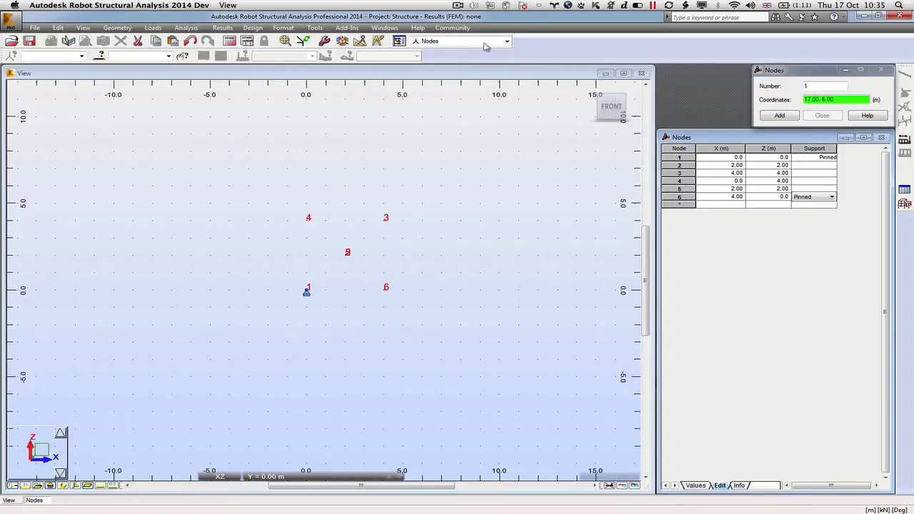
pyautogui.click(507, 42)
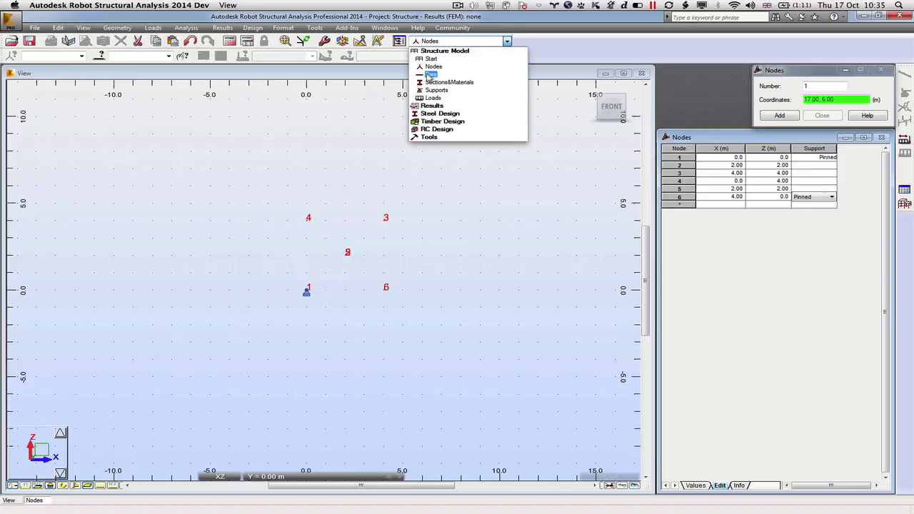
# Step: Switch to the Bars layout and define bar 1 from node 1 to 2 as a 305x165x40 beam
pyautogui.click(429, 74)
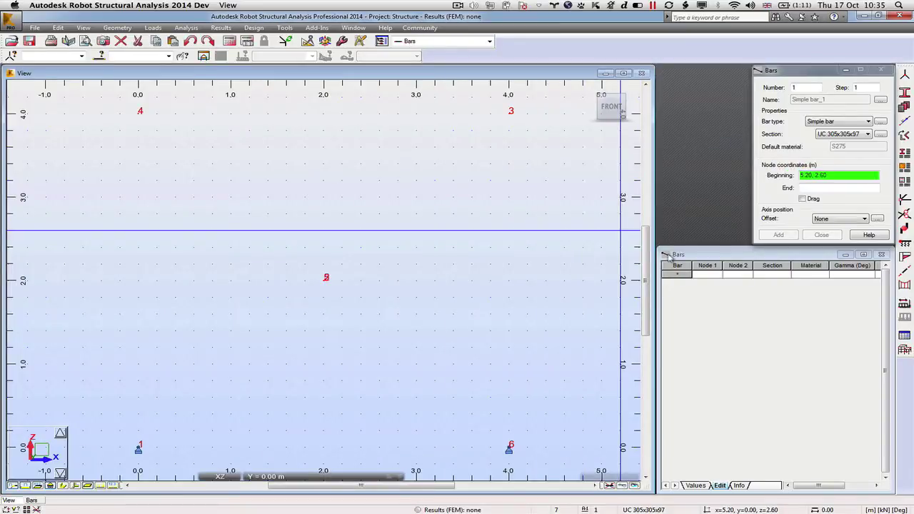
pyautogui.click(708, 277)
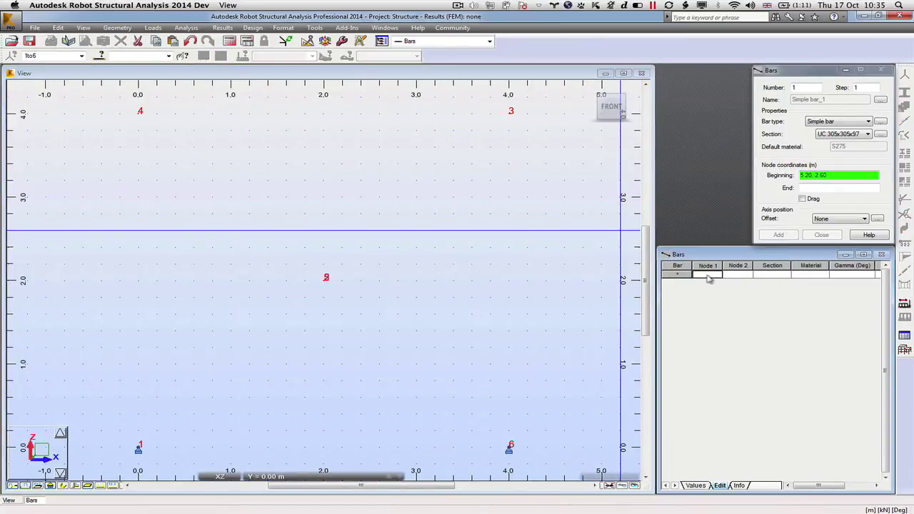
pyautogui.write('1')
pyautogui.press('Tab')
pyautogui.write('2')
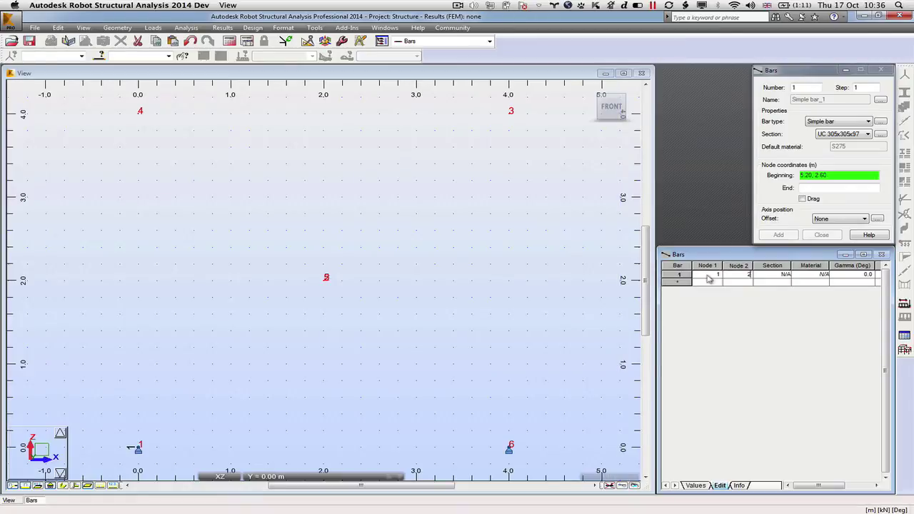
pyautogui.press('Return')
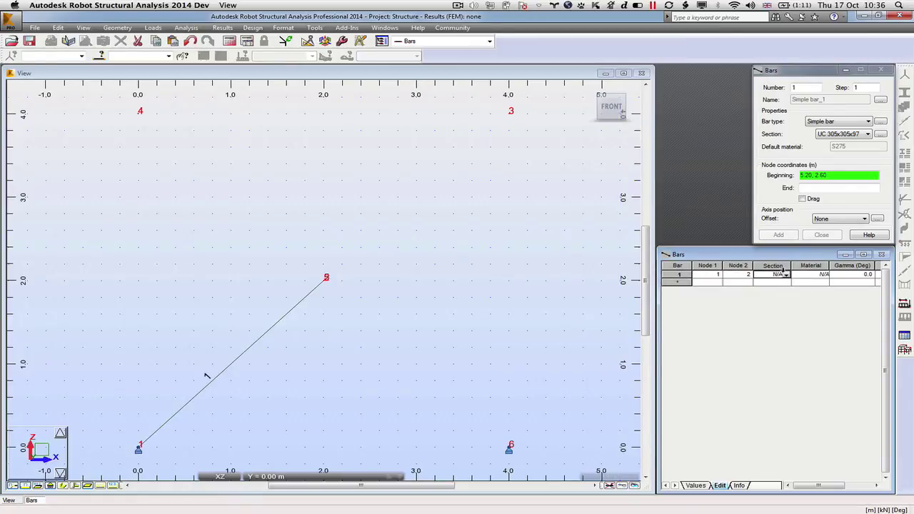
pyautogui.click(786, 278)
pyautogui.click(768, 300)
pyautogui.press('Tab')
pyautogui.press('Tab')
pyautogui.press('Tab')
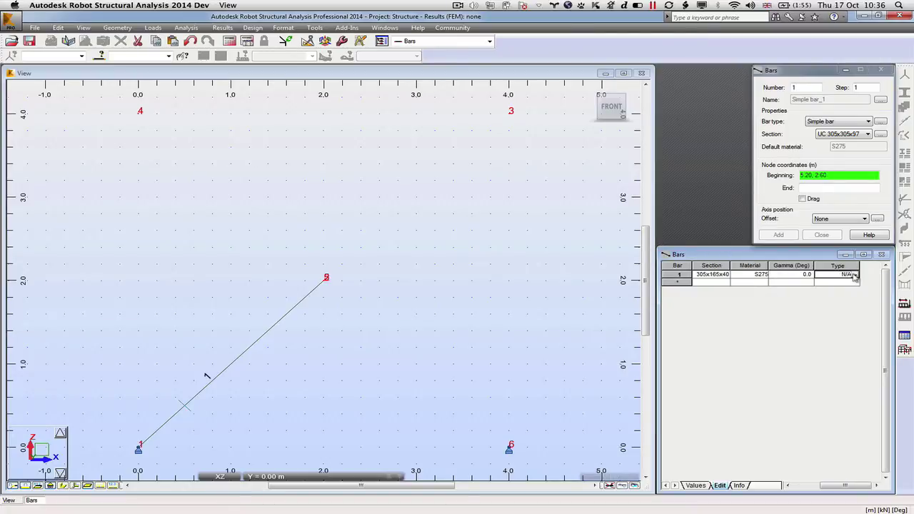
pyautogui.click(855, 275)
pyautogui.click(832, 286)
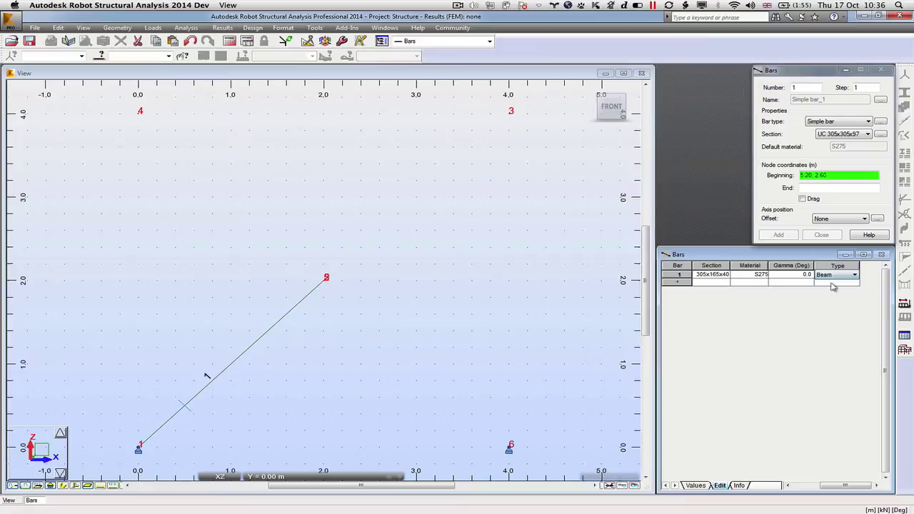
pyautogui.press('Return')
# Step: Define bar 2 from node 2 to node 3 as a 305x165x40 beam
pyautogui.write('2')
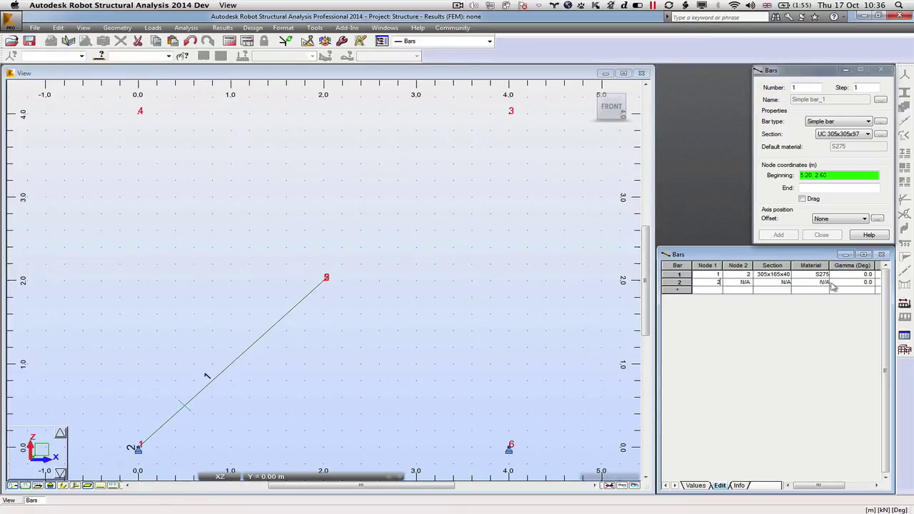
pyautogui.press('Tab')
pyautogui.write('3')
pyautogui.press('Tab')
pyautogui.click(786, 282)
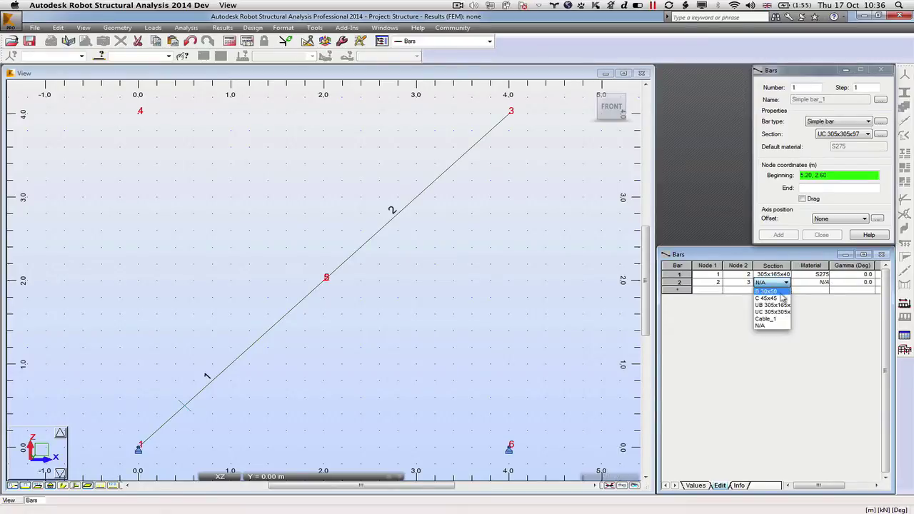
pyautogui.click(778, 307)
pyautogui.press('Tab')
pyautogui.press('Tab')
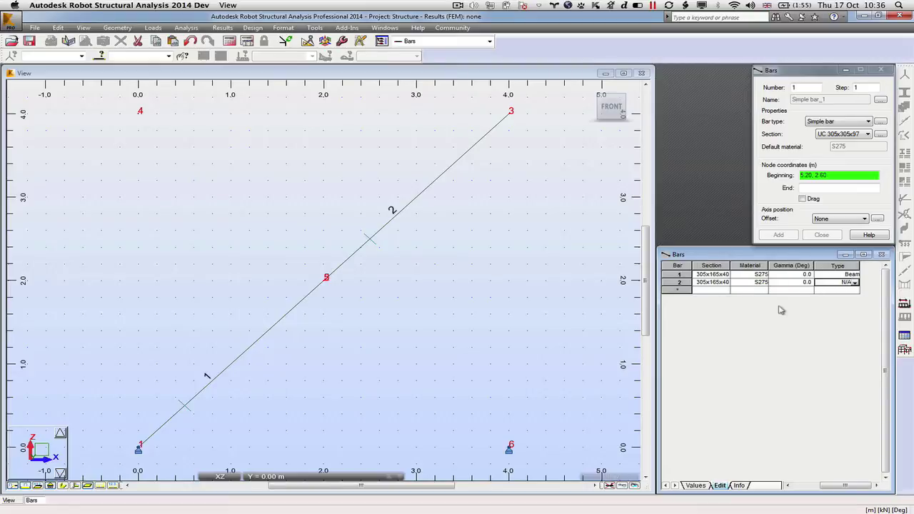
pyautogui.click(854, 283)
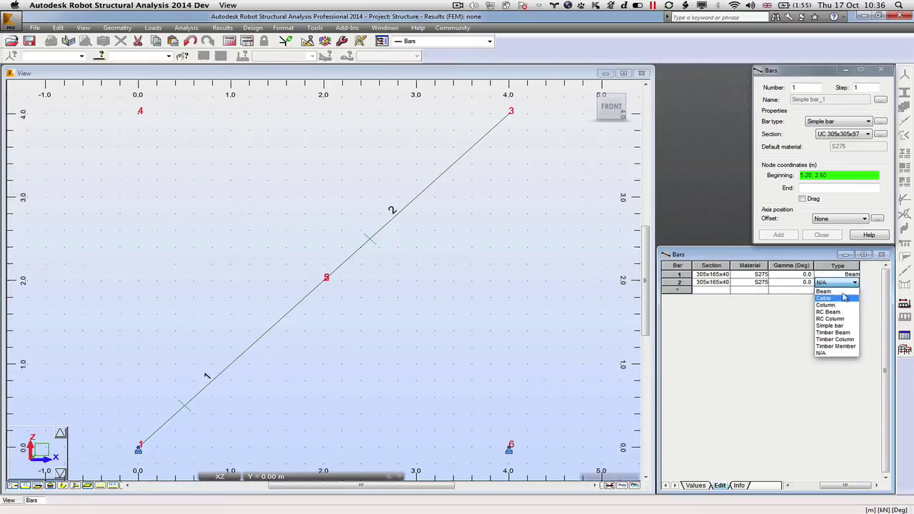
pyautogui.click(828, 292)
pyautogui.press('Tab')
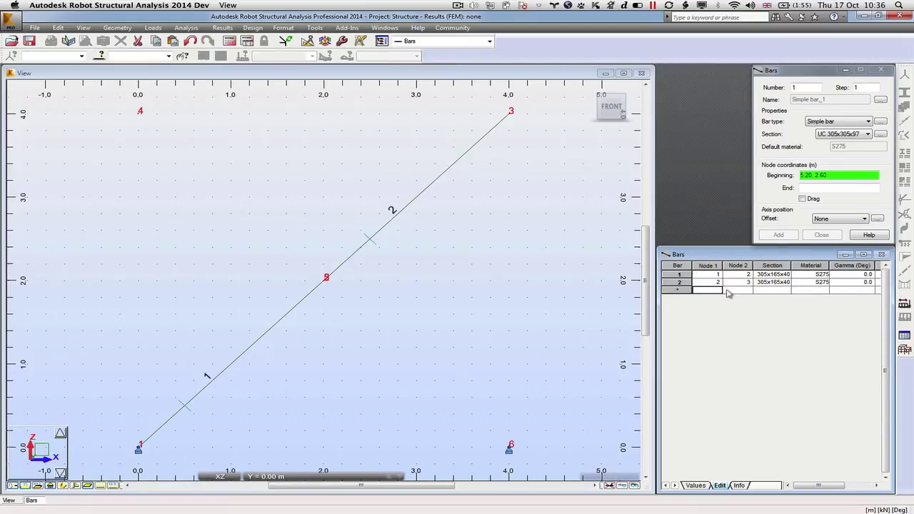
# Step: Define bar 3 from node 4 to node 5 as a 305x165x40 beam
pyautogui.write('4')
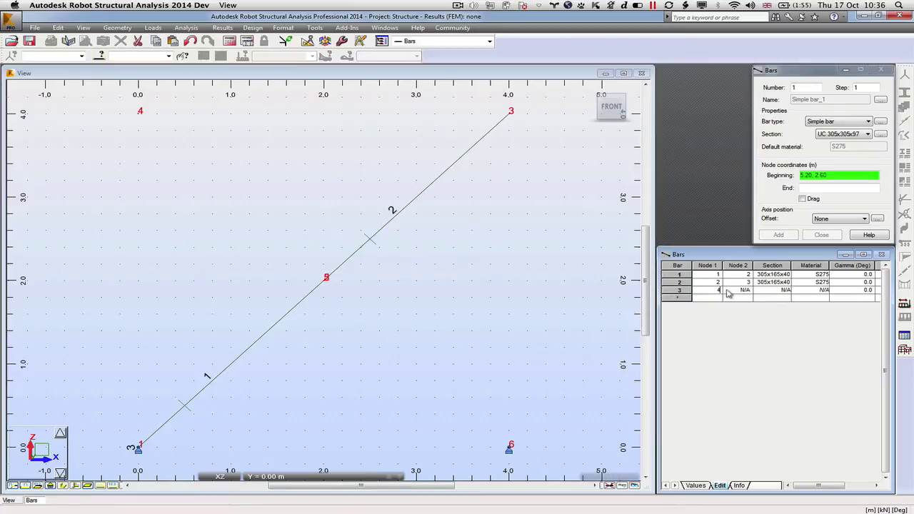
pyautogui.press('Tab')
pyautogui.write('5')
pyautogui.press('Tab')
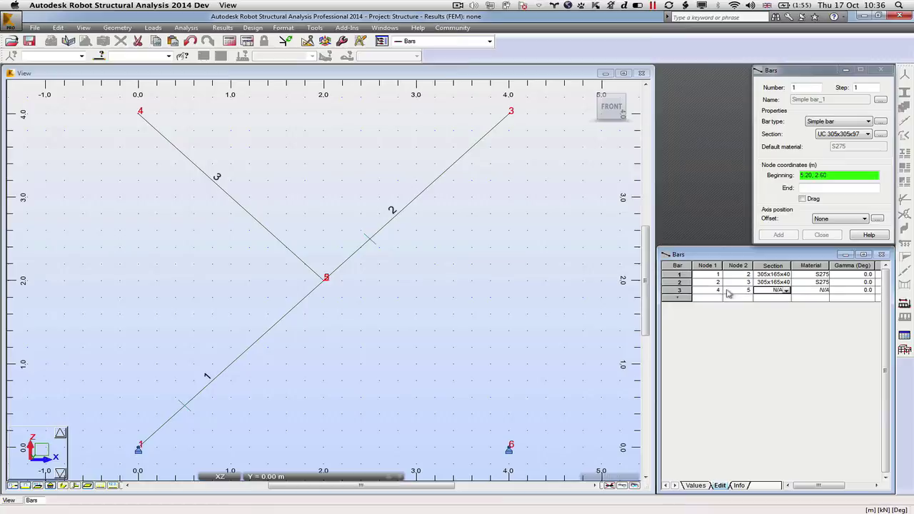
pyautogui.click(786, 291)
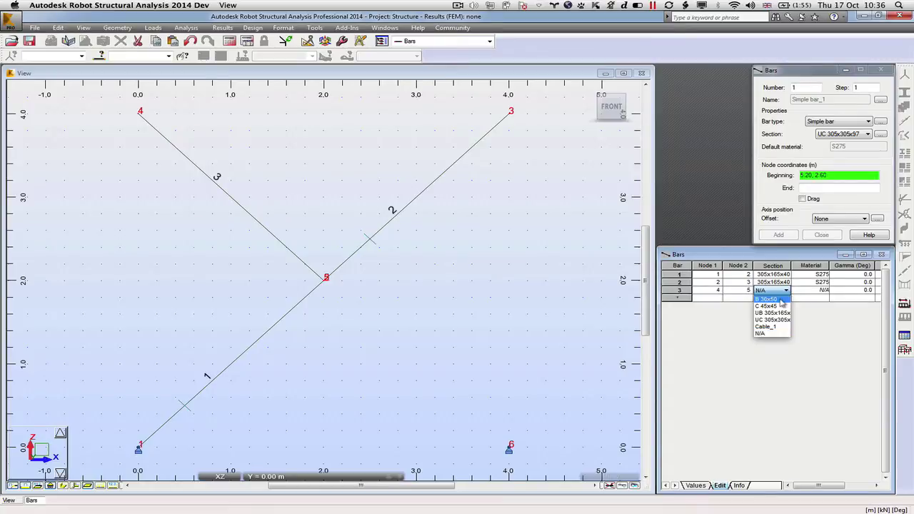
pyautogui.click(774, 313)
pyautogui.press('Tab')
pyautogui.press('Tab')
pyautogui.press('Tab')
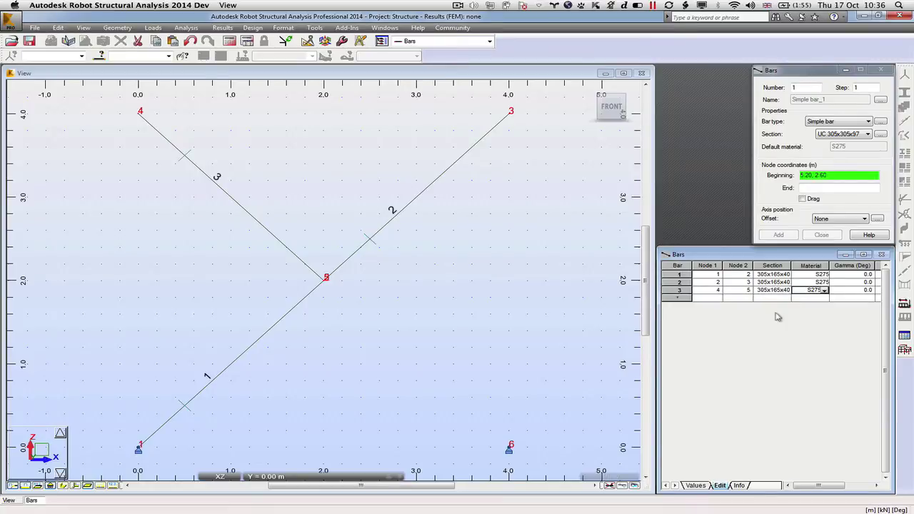
pyautogui.click(855, 291)
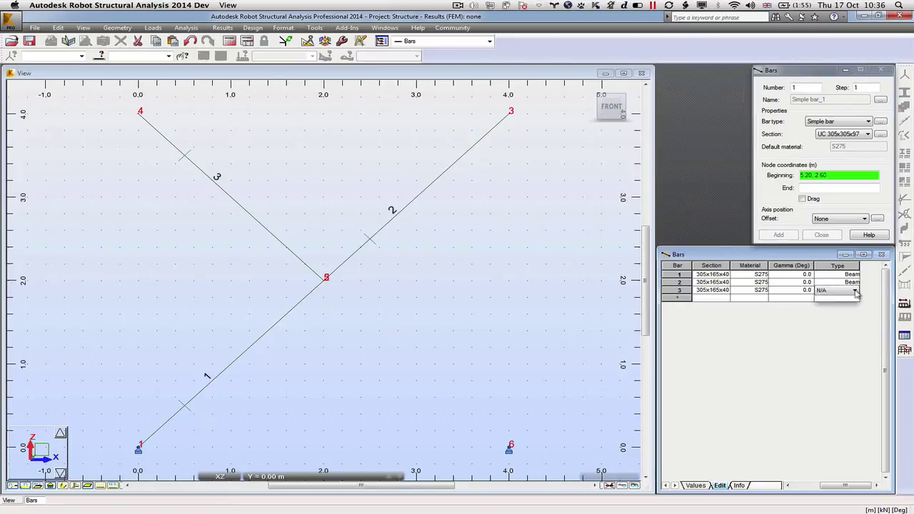
pyautogui.click(841, 304)
pyautogui.press('Tab')
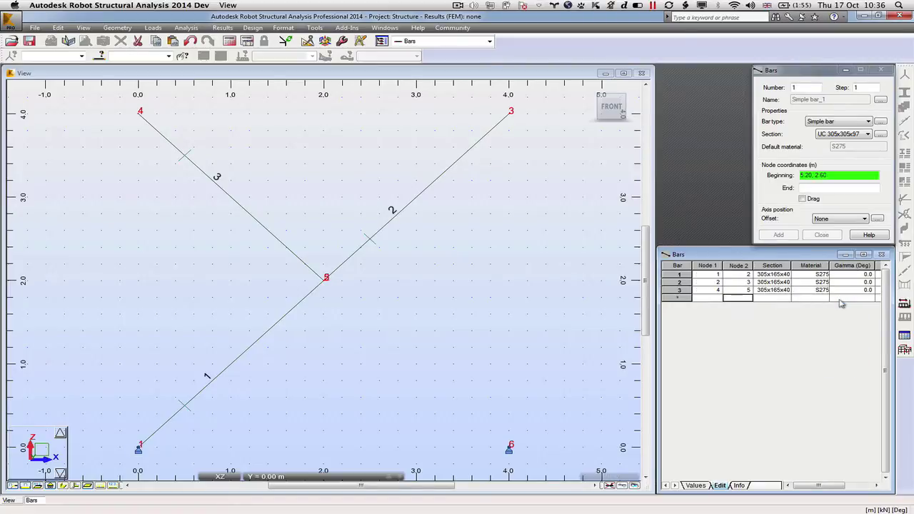
# Step: Define bar 4 from node 5 to node 6 as a 305x165x40 beam
pyautogui.hotkey('shift', 'Tab')
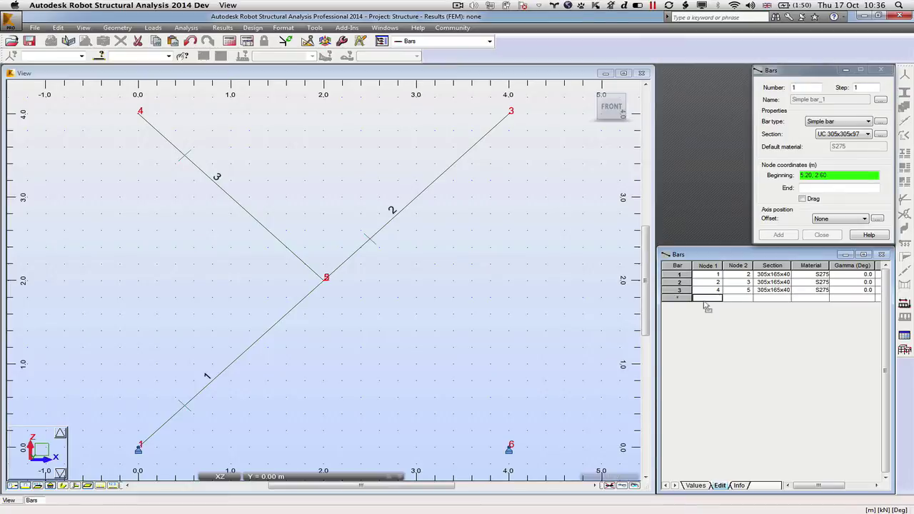
pyautogui.write('5')
pyautogui.press('Tab')
pyautogui.write('6')
pyautogui.press('Tab')
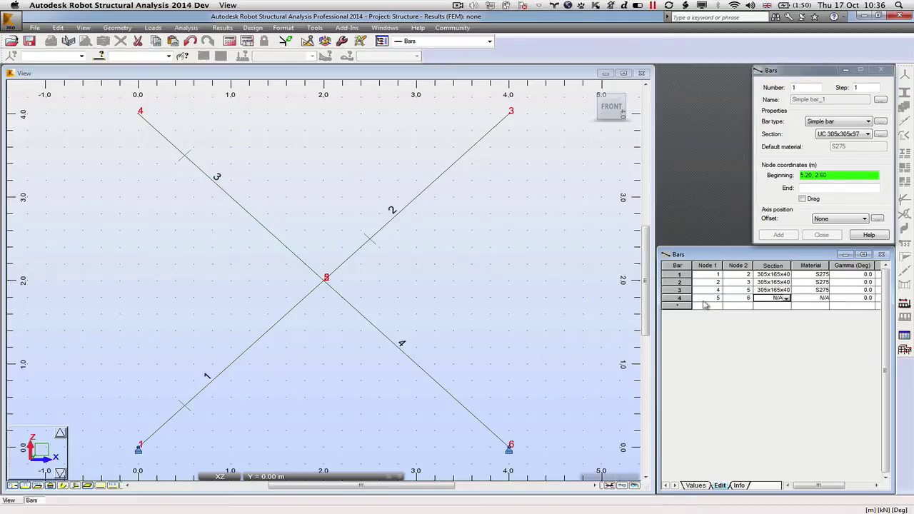
pyautogui.click(786, 300)
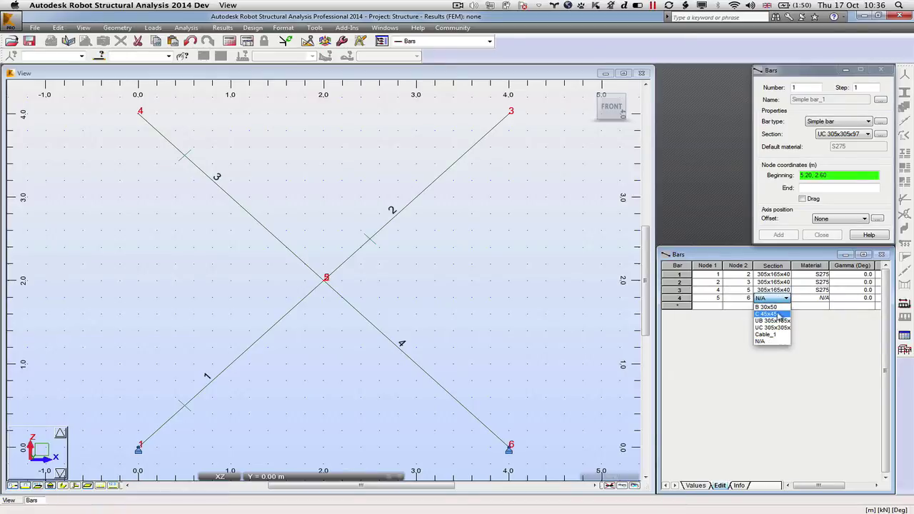
pyautogui.click(777, 322)
pyautogui.press('Tab')
pyautogui.press('Tab')
pyautogui.press('Tab')
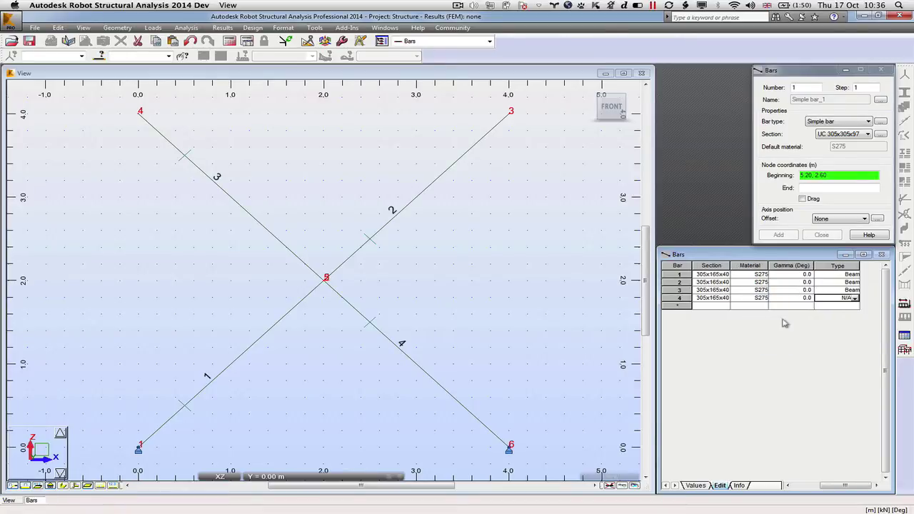
pyautogui.click(855, 300)
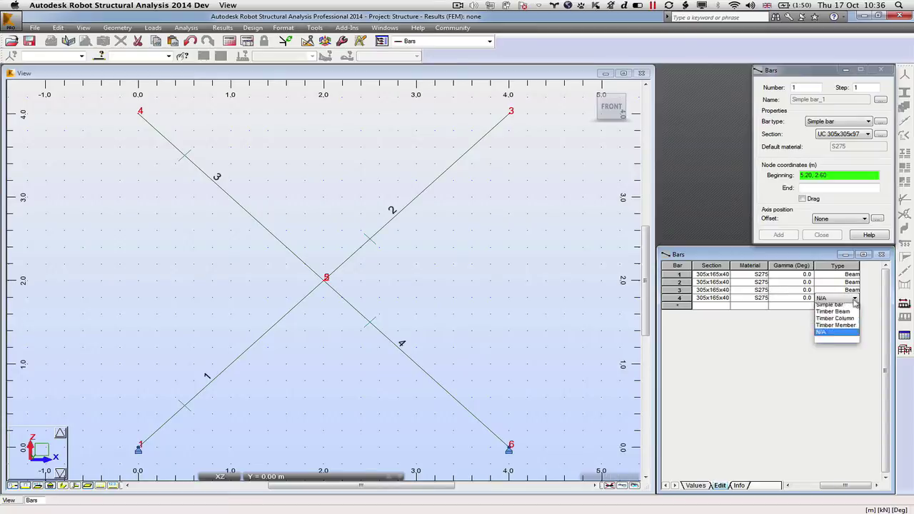
pyautogui.click(831, 309)
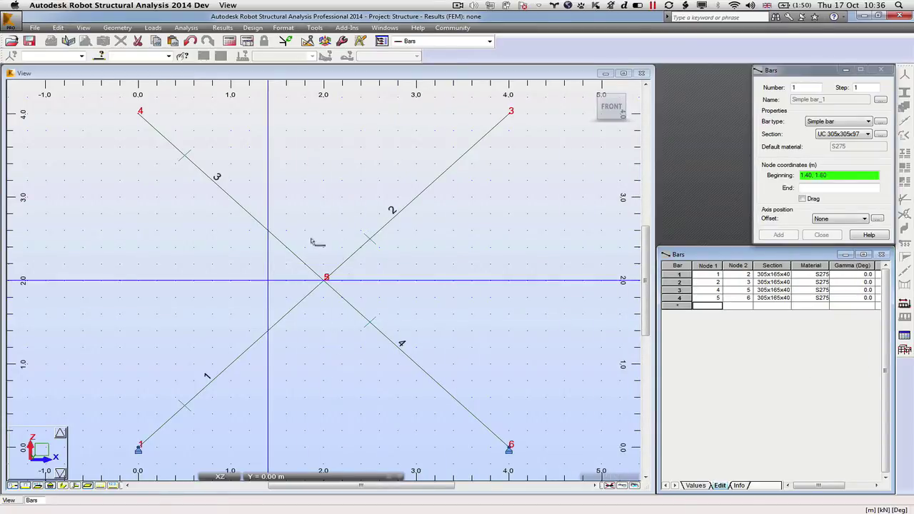
pyautogui.click(490, 41)
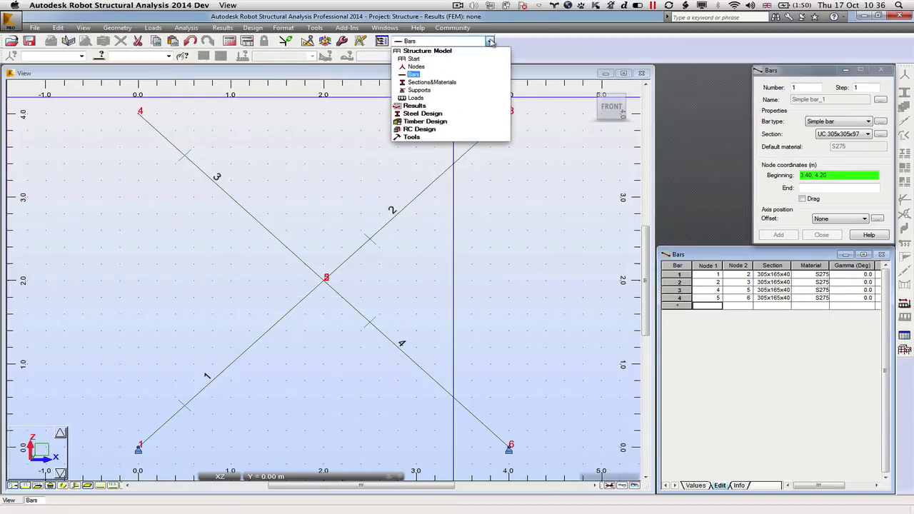
# Step: Switch to the Start layout, check the bar Releases dialog without changes, and reach Geometry > Additional Attributes
pyautogui.click(414, 59)
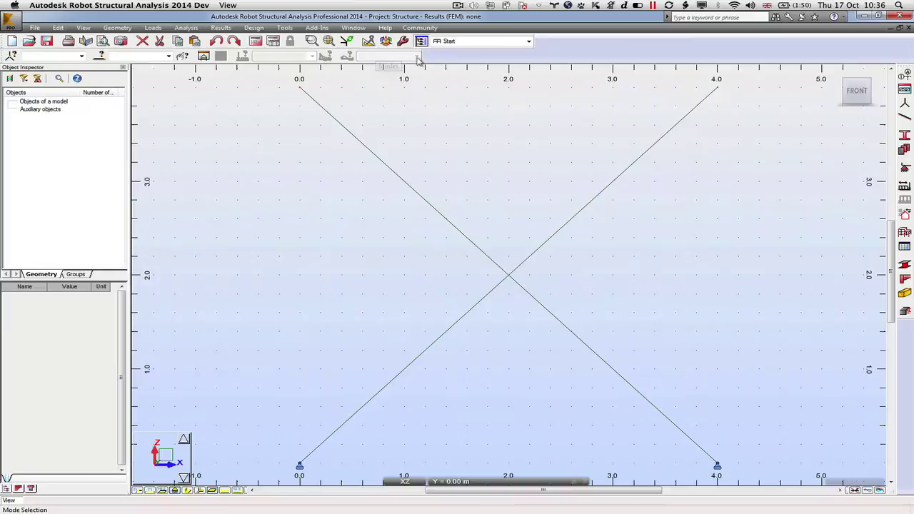
pyautogui.click(117, 27)
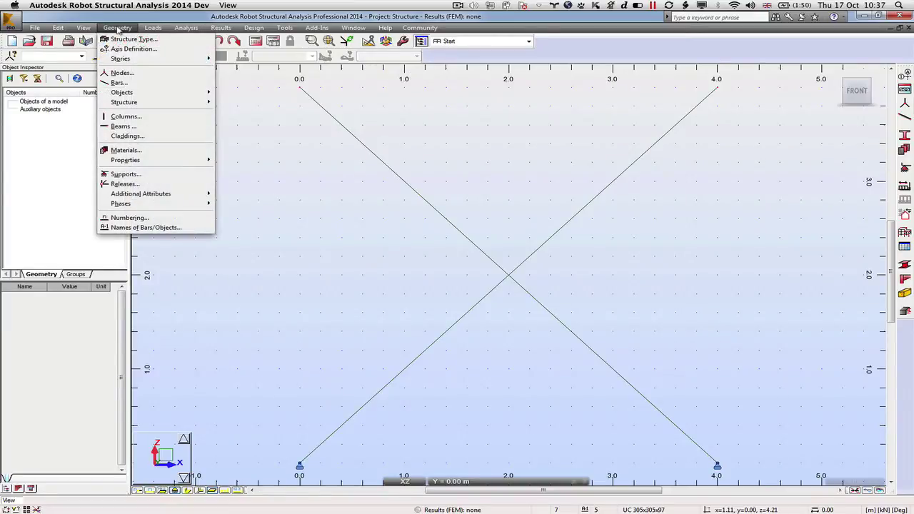
pyautogui.click(184, 184)
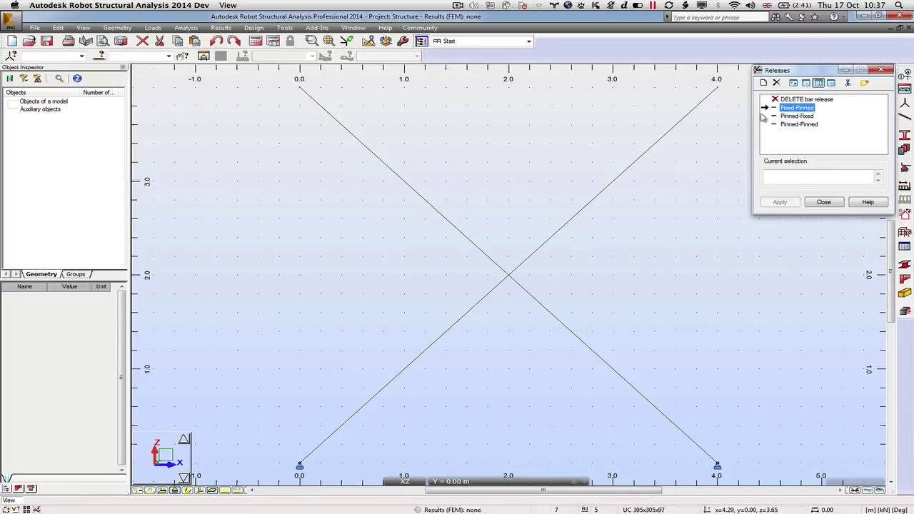
pyautogui.click(823, 202)
pyautogui.click(118, 28)
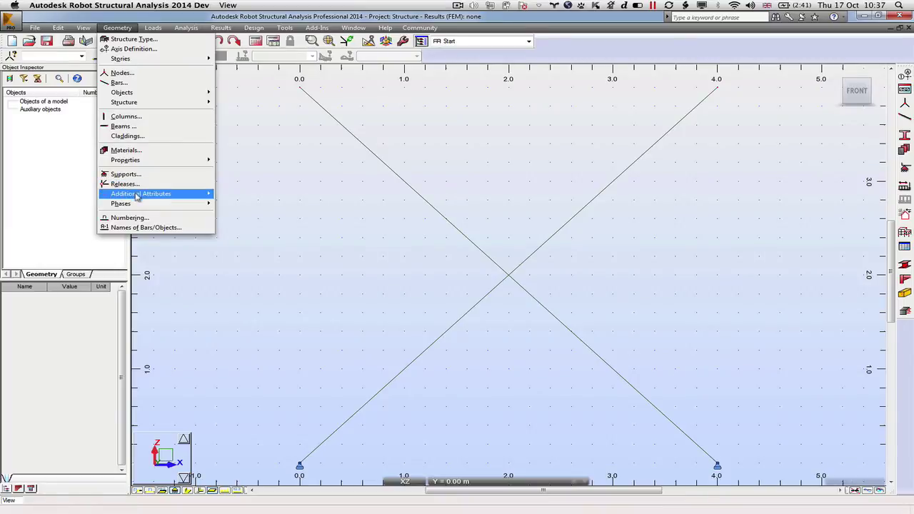
pyautogui.moveTo(137, 193)
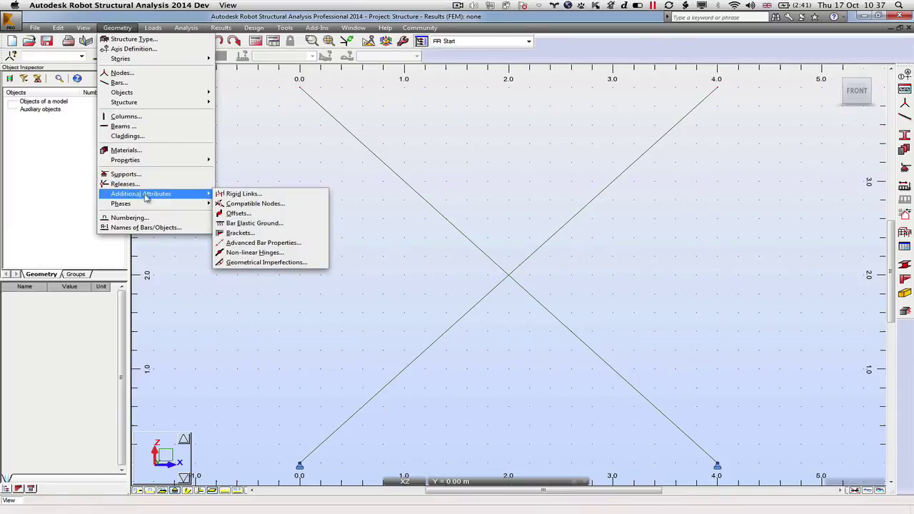
# Step: Select the Pinned compatibility type and link node 2 with compatible node 5
pyautogui.click(267, 206)
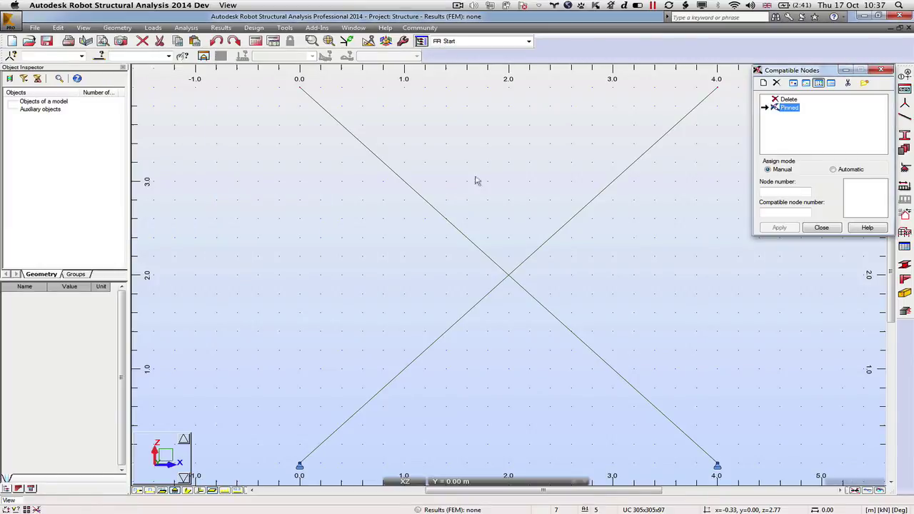
pyautogui.click(788, 108)
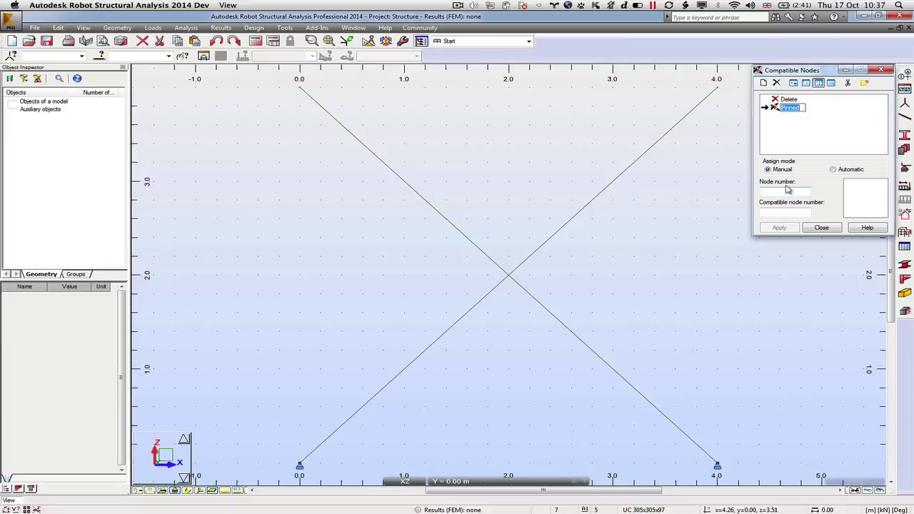
pyautogui.click(787, 189)
pyautogui.doubleClick(790, 108)
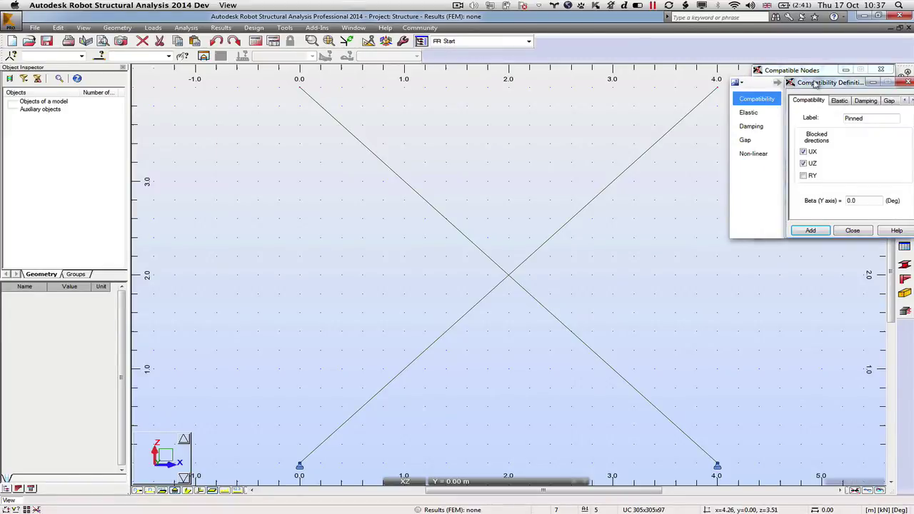
pyautogui.moveTo(816, 85); pyautogui.dragTo(362, 102)
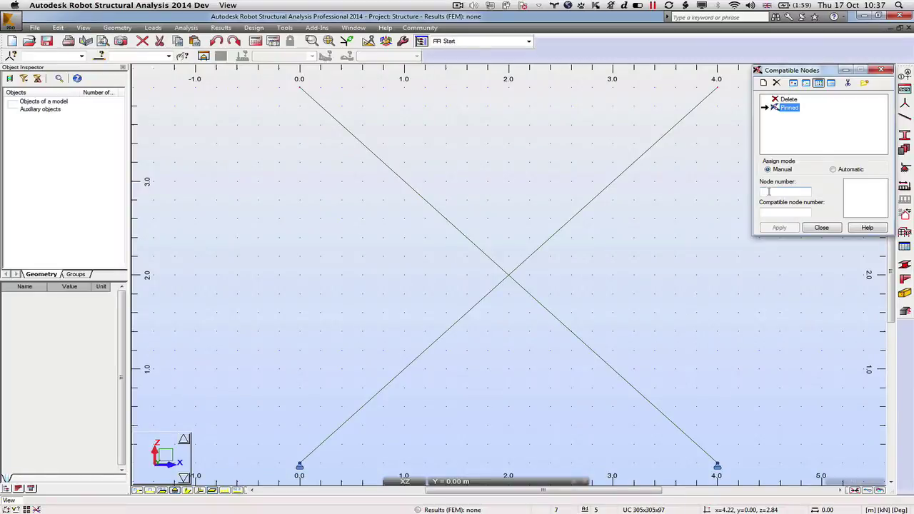
pyautogui.click(768, 191)
pyautogui.write('2')
pyautogui.click(768, 211)
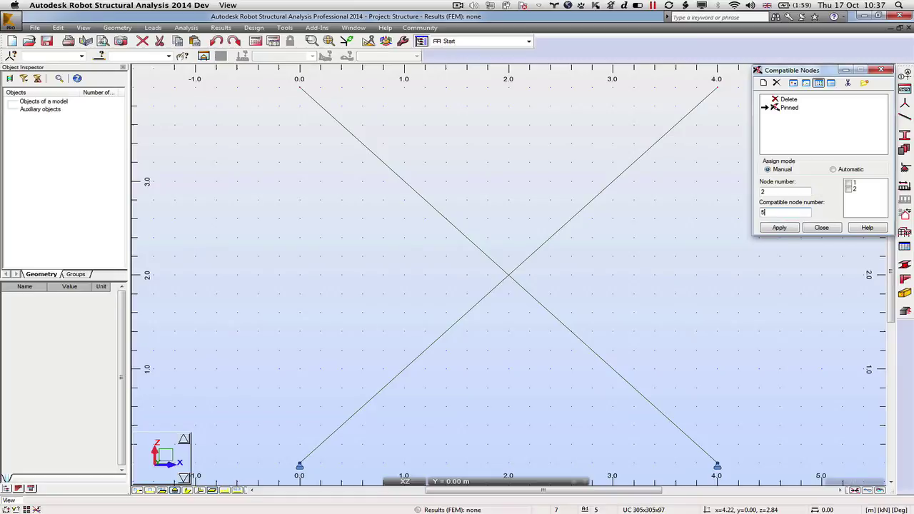
pyautogui.click(779, 227)
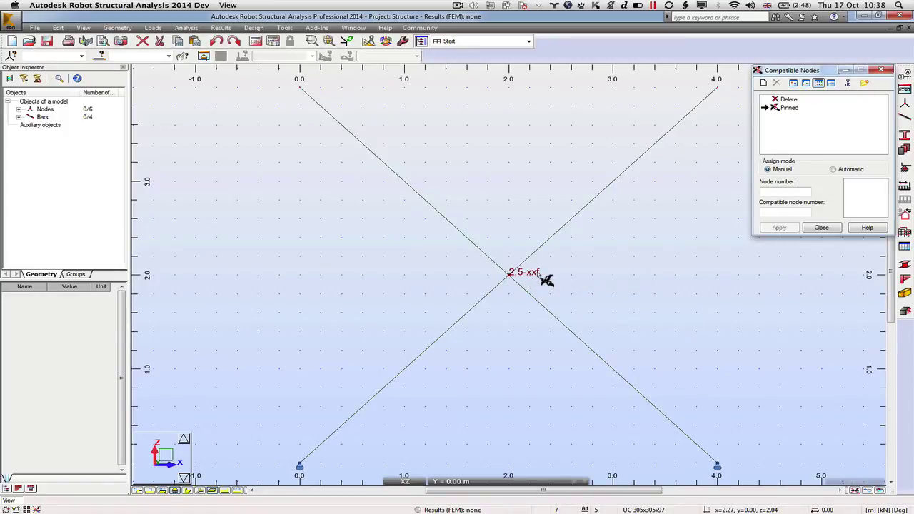
# Step: Switch to the Loads layout and add the dead load case DL1
pyautogui.click(529, 43)
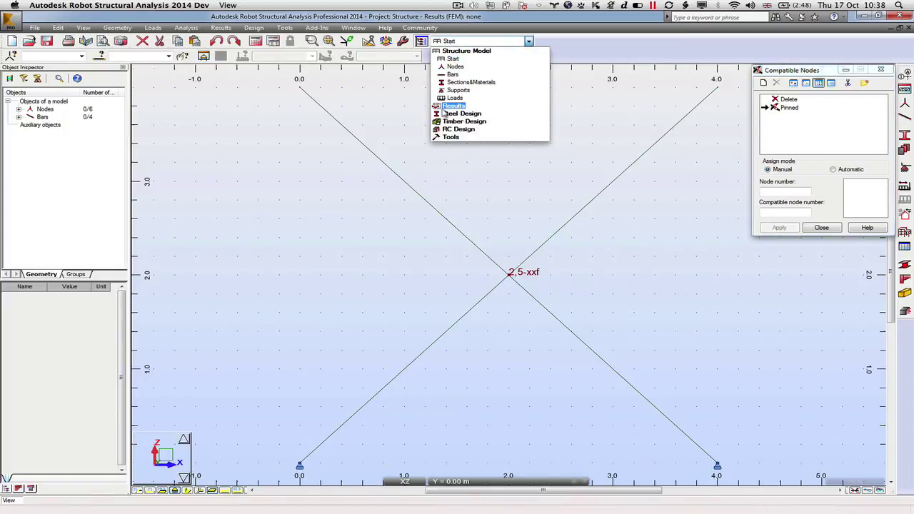
pyautogui.click(450, 98)
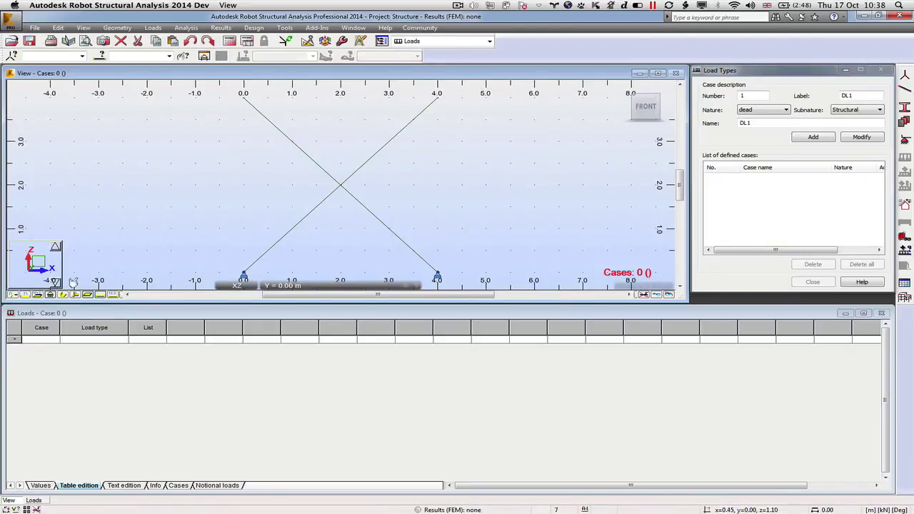
pyautogui.click(149, 32)
pyautogui.click(159, 38)
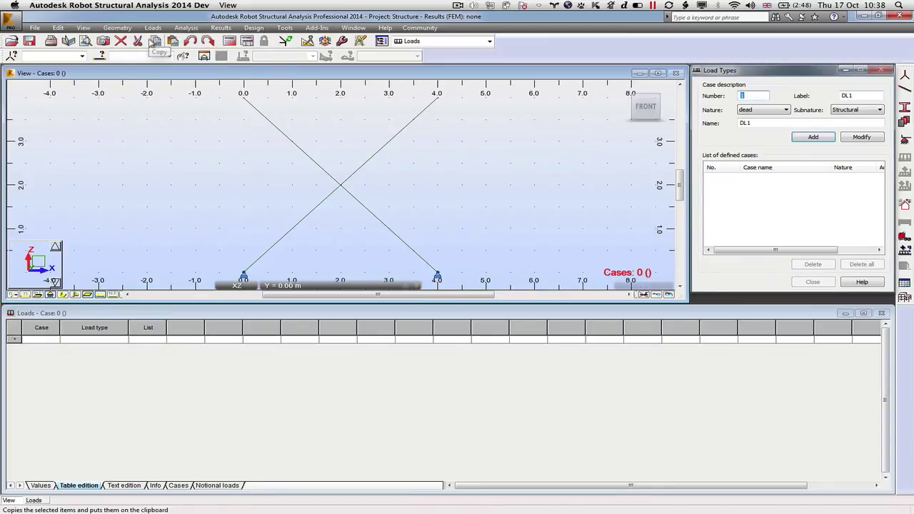
pyautogui.click(807, 139)
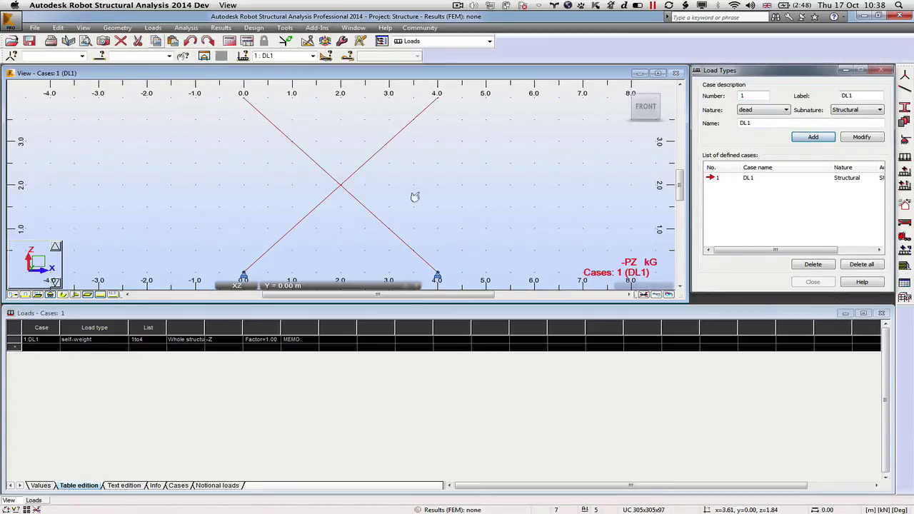
# Step: Change DL1's load type in the Loads table from self-weight to nodal force
pyautogui.click(90, 340)
pyautogui.click(90, 341)
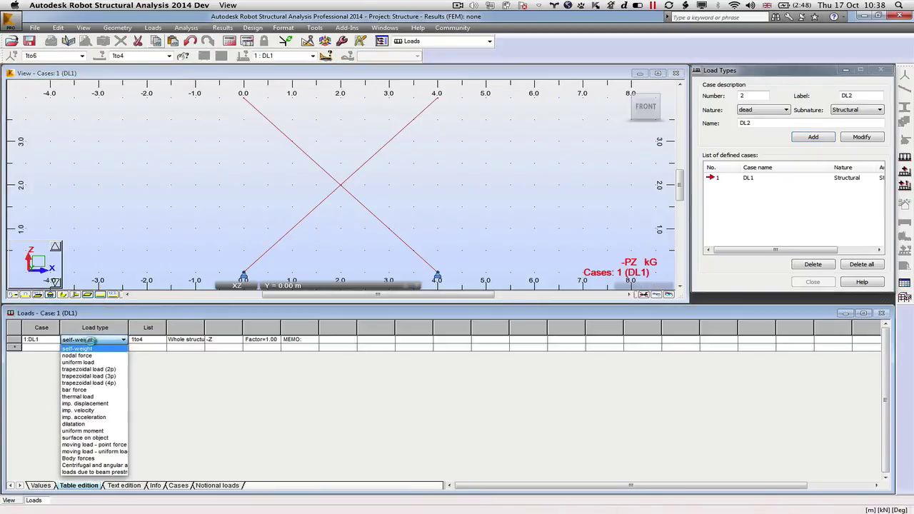
pyautogui.click(146, 341)
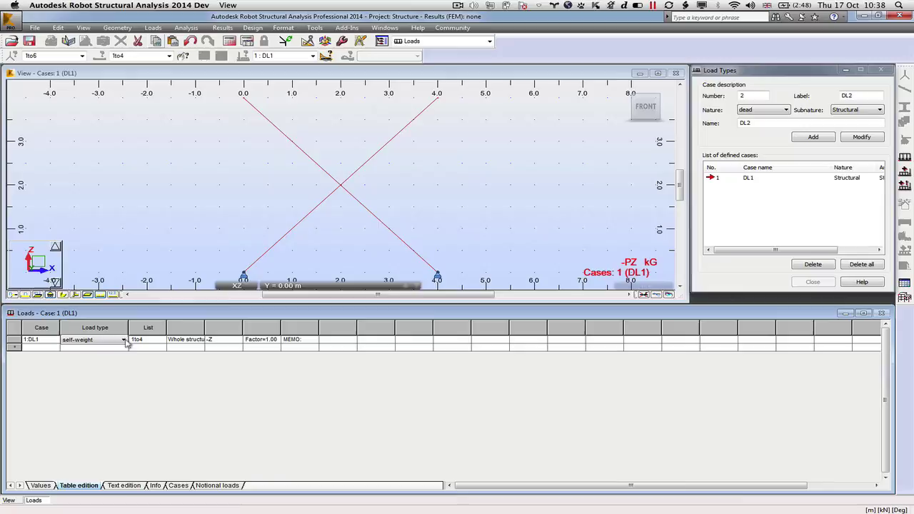
pyautogui.click(122, 342)
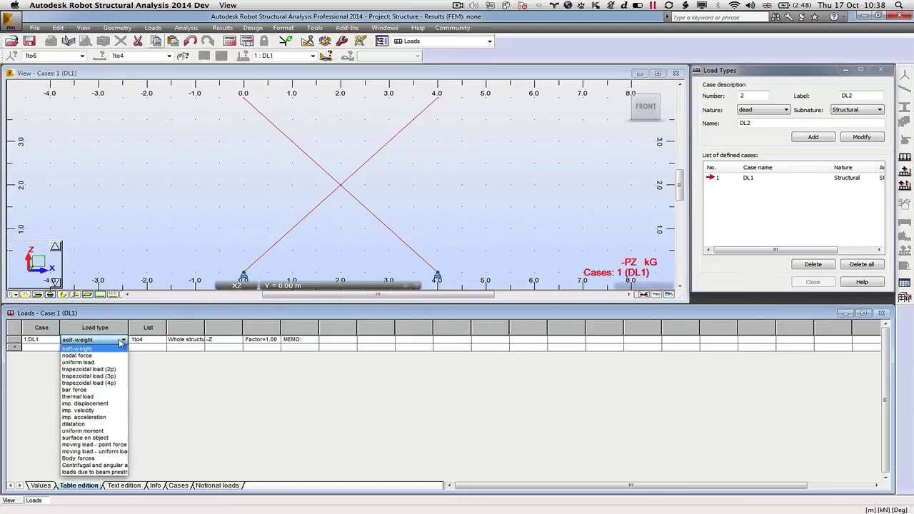
pyautogui.click(102, 361)
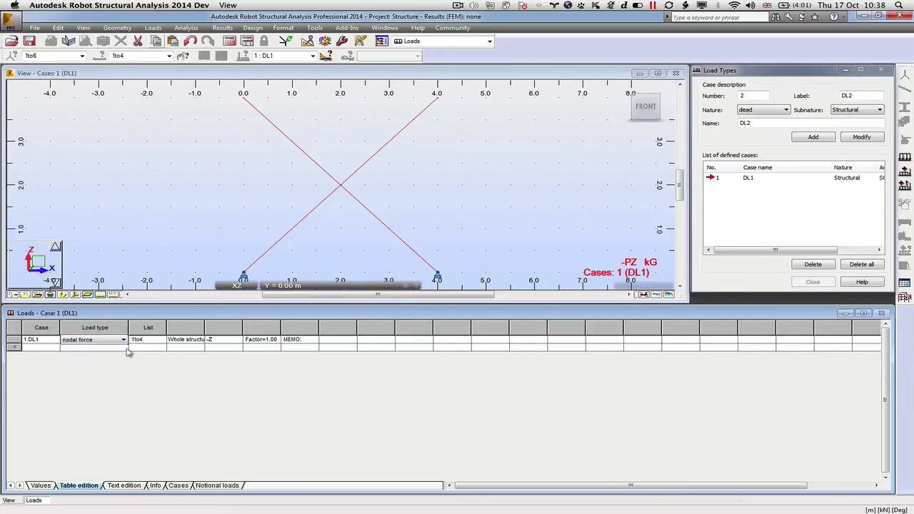
pyautogui.click(152, 342)
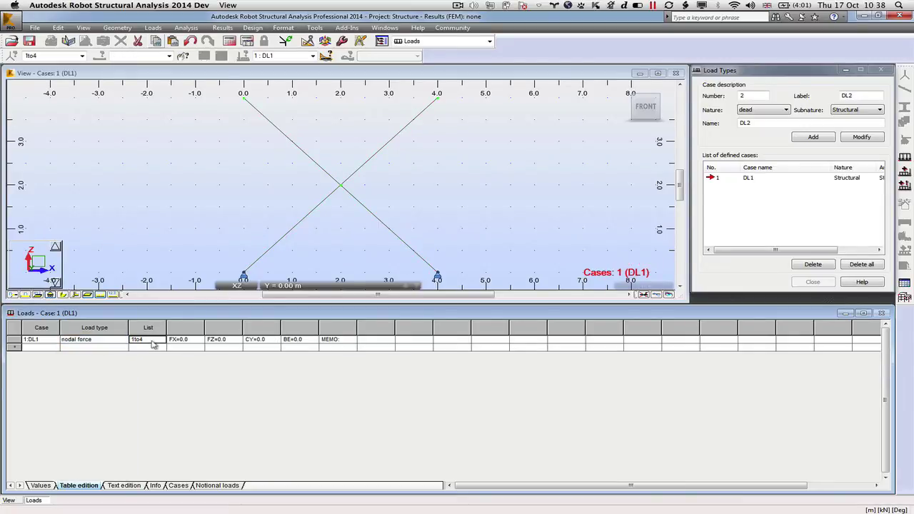
# Step: Delete empty loads and cut the unassigned nodal force row from the Loads table
pyautogui.rightClick(17, 342)
pyautogui.press('Escape')
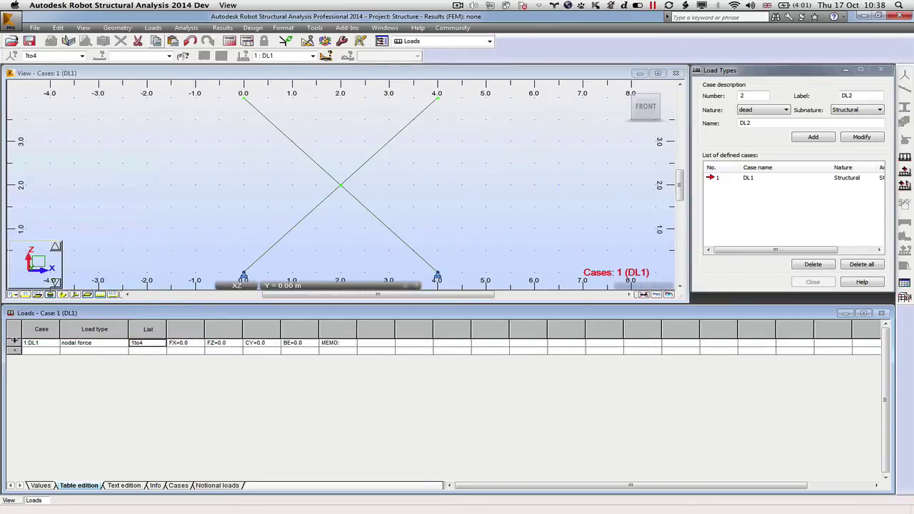
pyautogui.rightClick(16, 344)
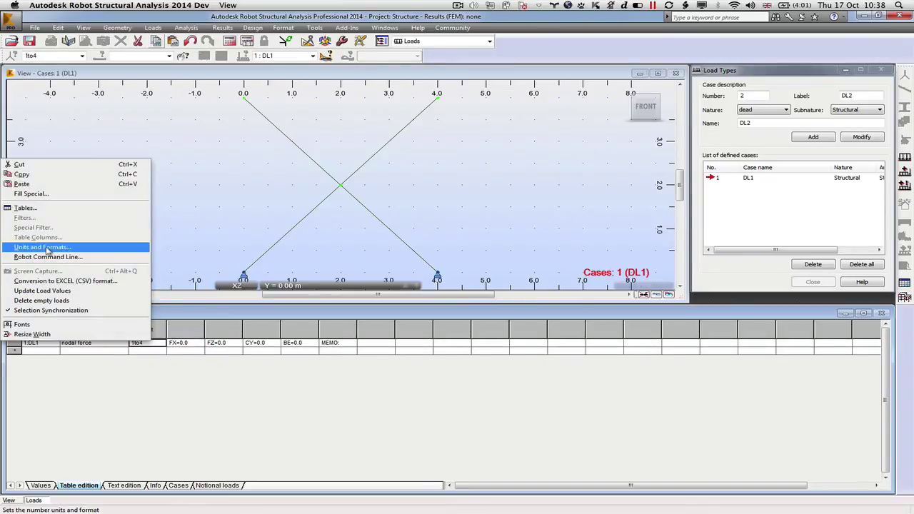
pyautogui.click(65, 302)
pyautogui.rightClick(17, 343)
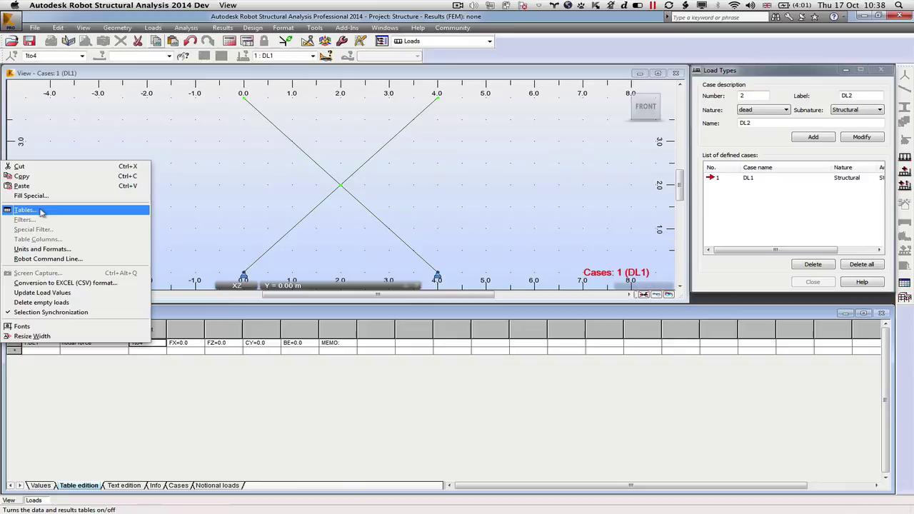
pyautogui.click(22, 166)
pyautogui.click(37, 344)
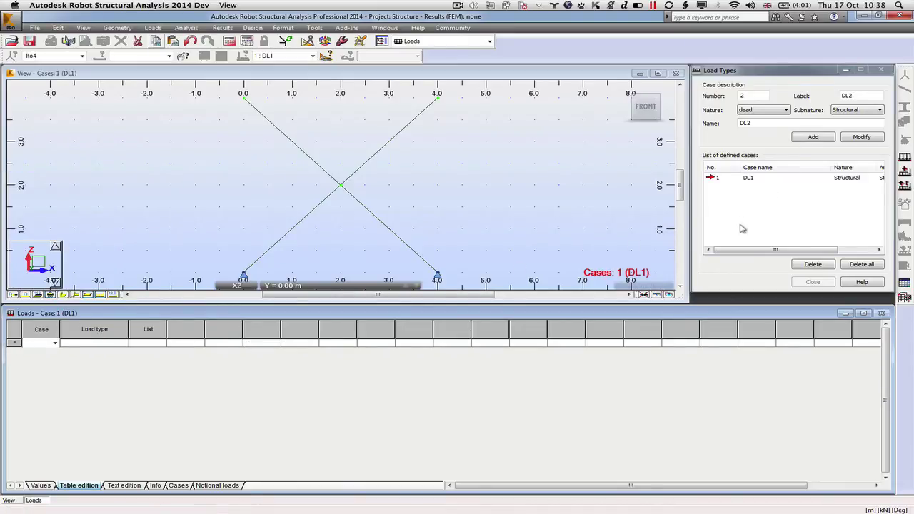
# Step: In Load Definition, add a nodal force with Z = -10 kN
pyautogui.click(161, 30)
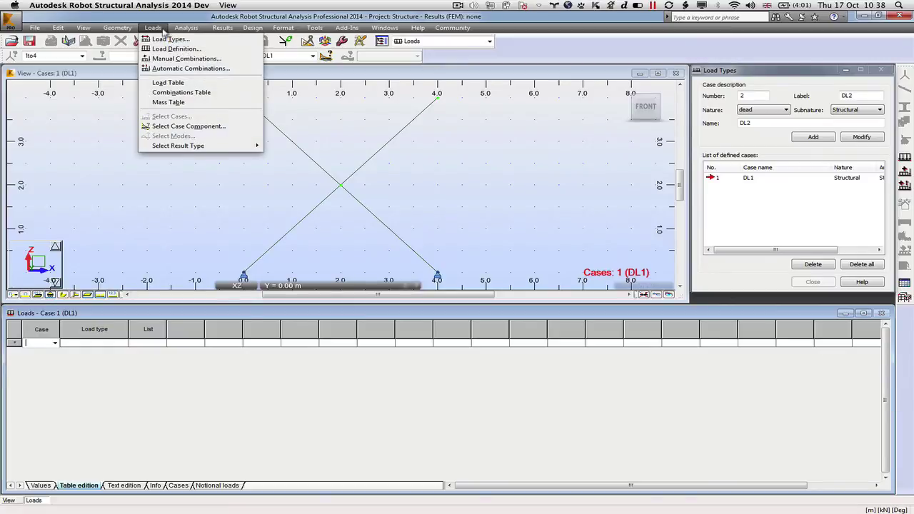
pyautogui.click(164, 47)
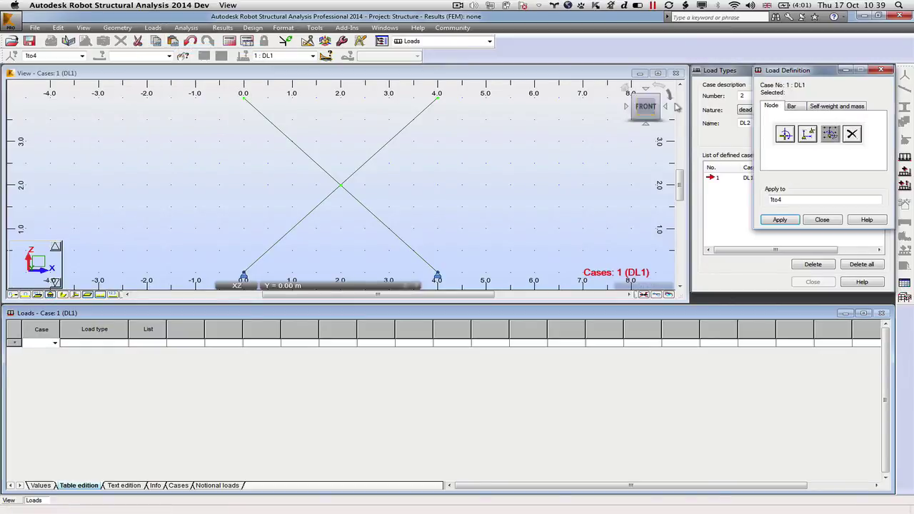
pyautogui.click(784, 134)
pyautogui.press('Tab')
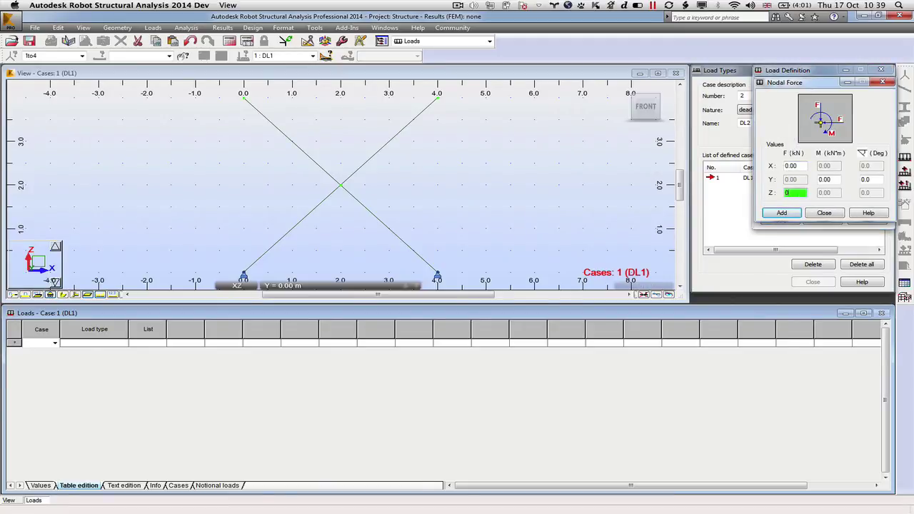
pyautogui.press('BackSpace')
pyautogui.write('-10')
pyautogui.press('Tab')
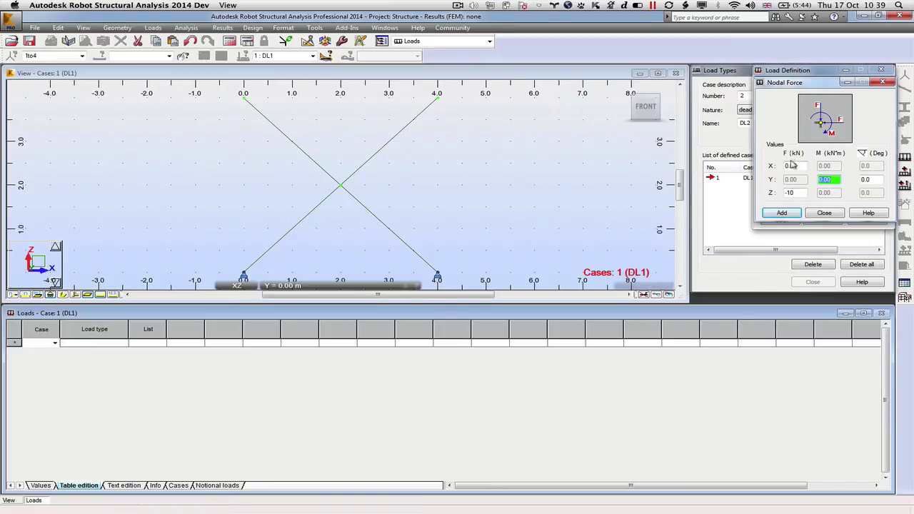
pyautogui.click(783, 213)
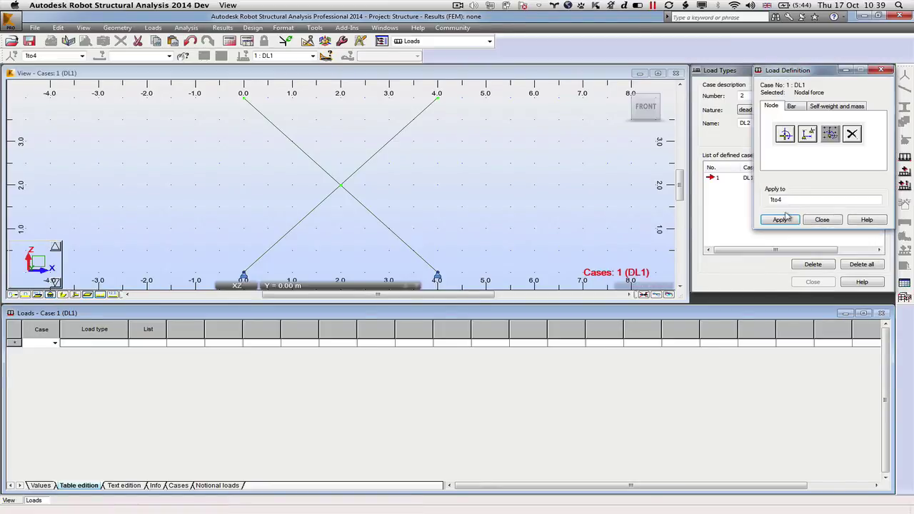
# Step: Apply the -10 kN force to top-right node 3 and cut the self-weight load row
pyautogui.click(438, 101)
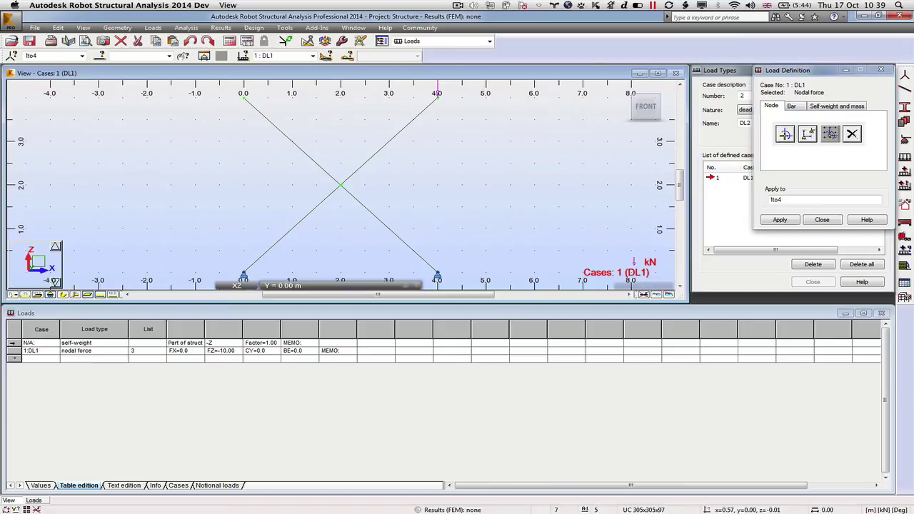
pyautogui.rightClick(12, 349)
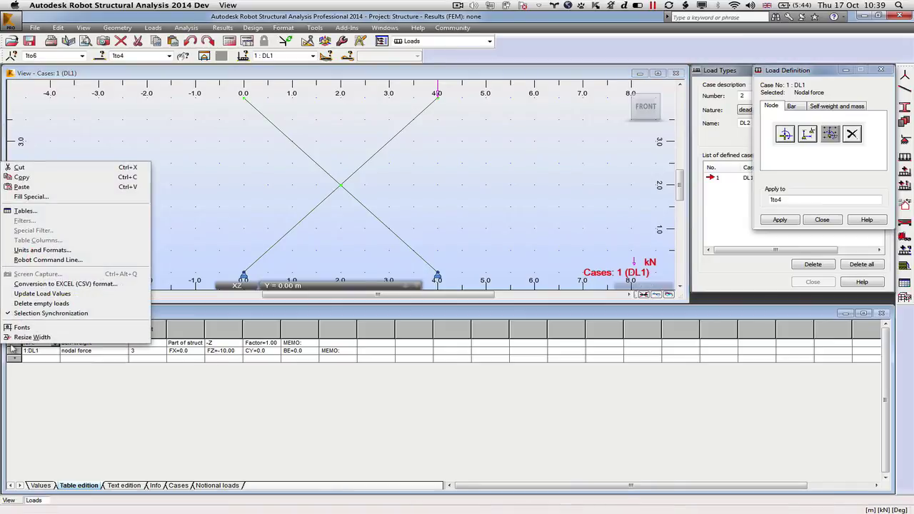
pyautogui.click(22, 167)
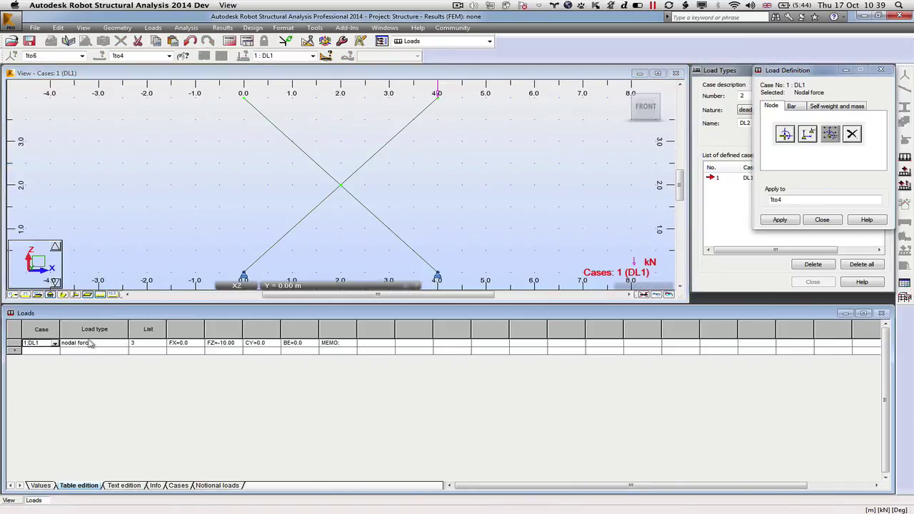
pyautogui.click(832, 220)
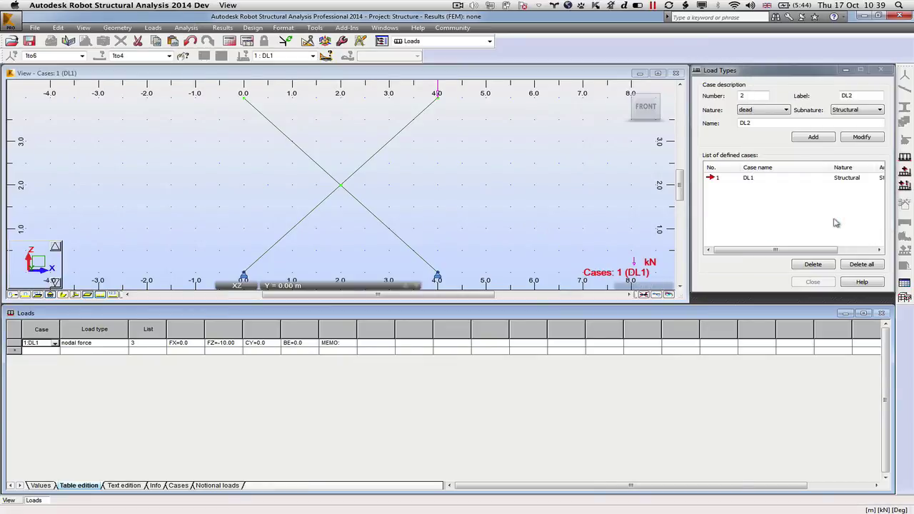
pyautogui.click(188, 28)
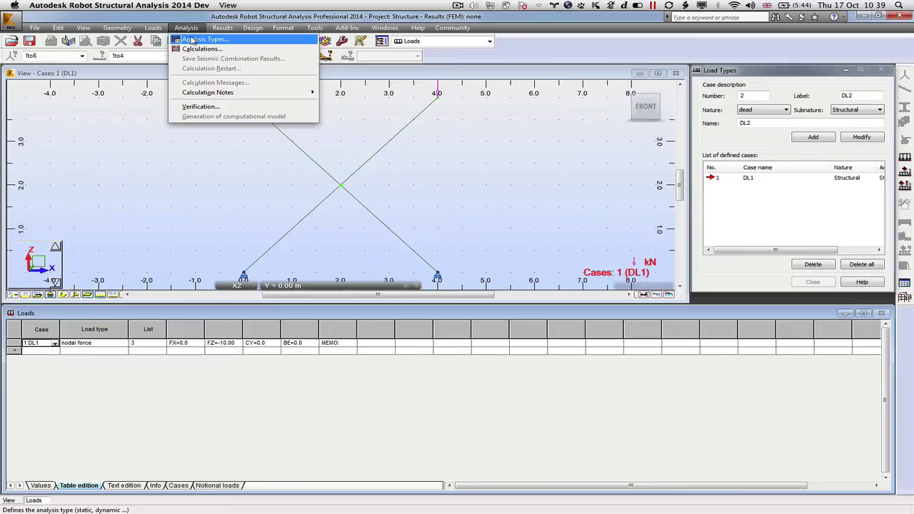
# Step: Run the calculations and switch to the Results layout, showing DL1 reactions FX ±10 kN and FZ 10 kN
pyautogui.click(191, 49)
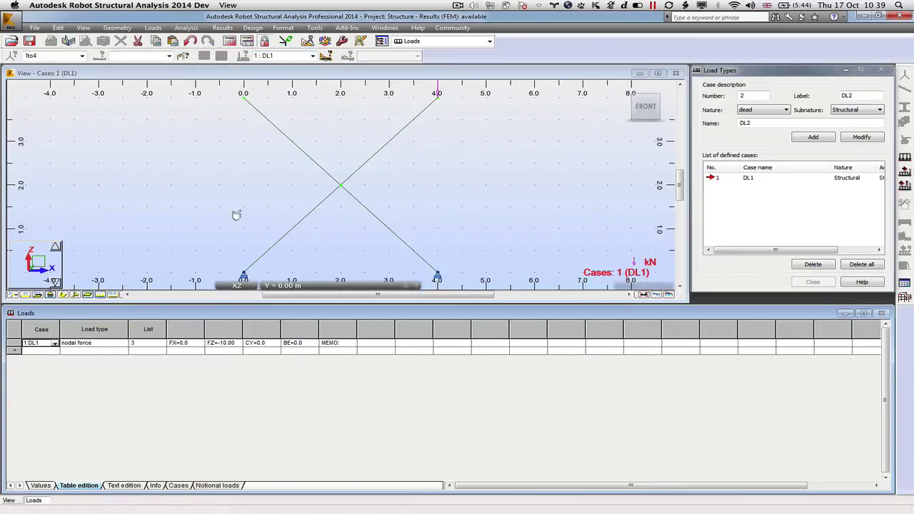
pyautogui.click(441, 41)
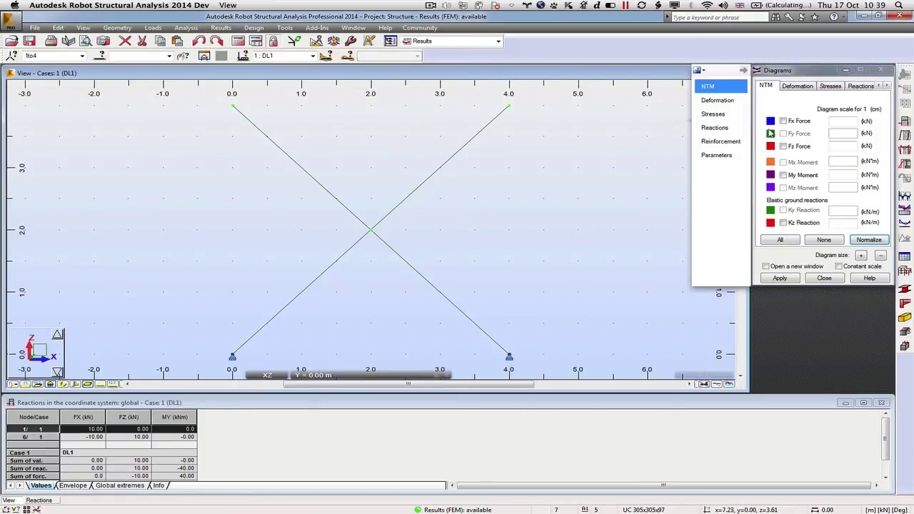
# Step: Apply the My Moment diagram for DL1, showing bending from 0.00 to -20.00 kNm along one diagonal
pyautogui.click(783, 175)
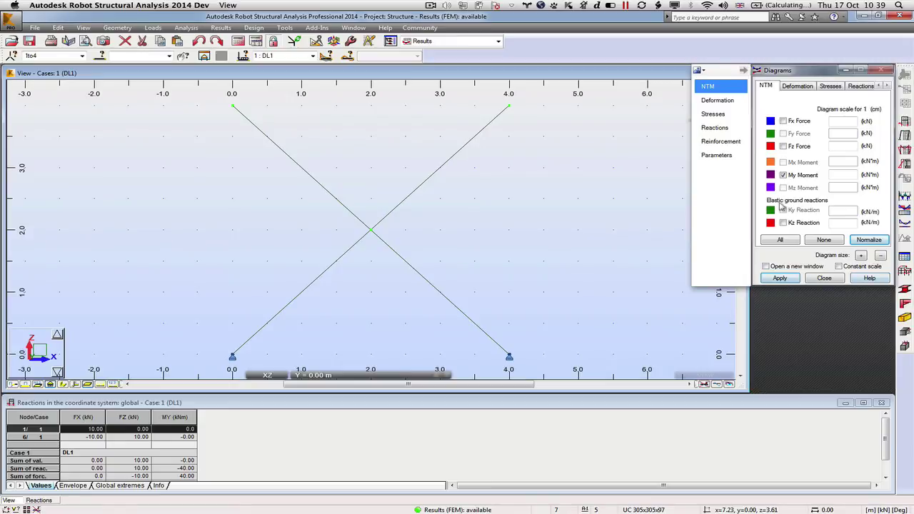
pyautogui.click(780, 277)
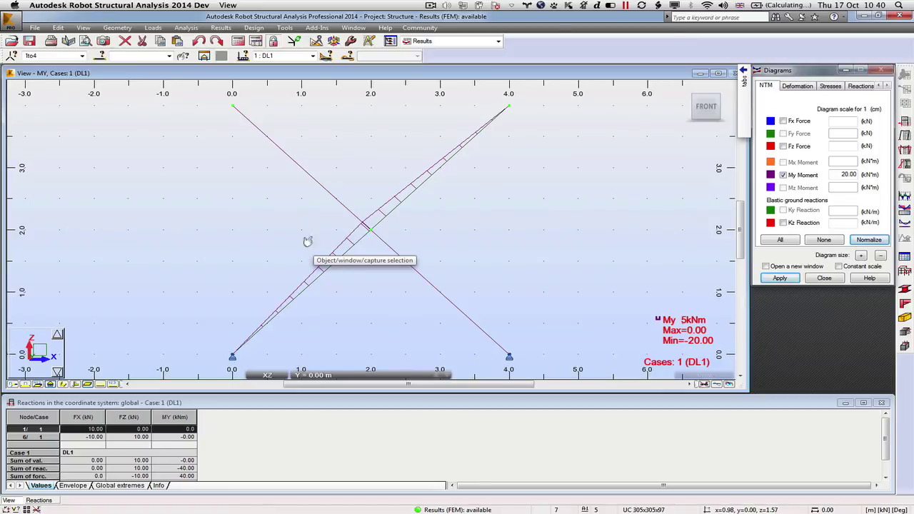
pyautogui.click(500, 44)
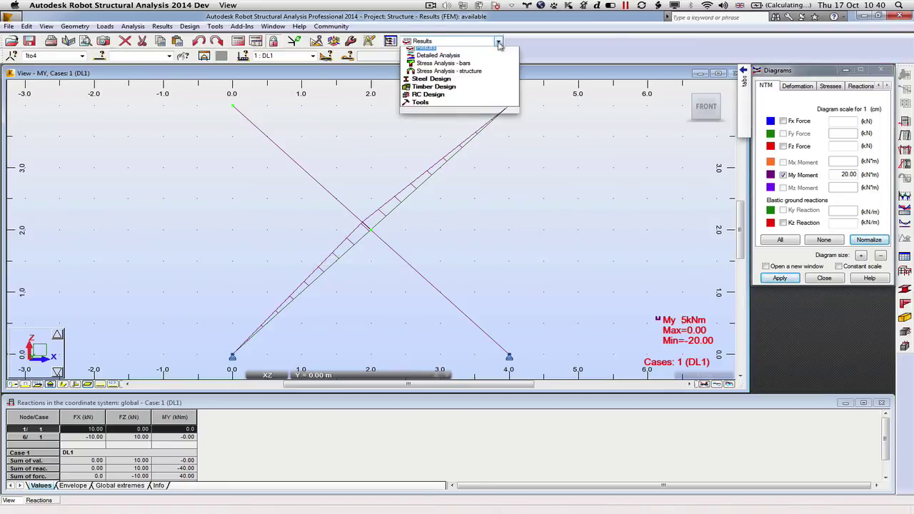